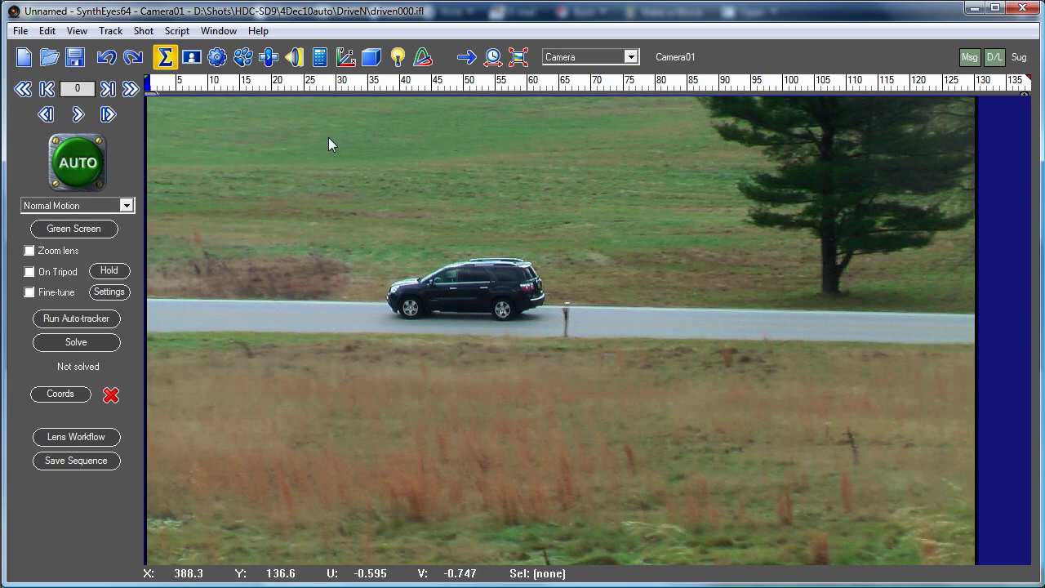
Create a supervised tracker at frame 0 on the SUV's rear tail light and fine-position it on the light's edge
{"action": "left_click", "coordinate": [238, 64]}
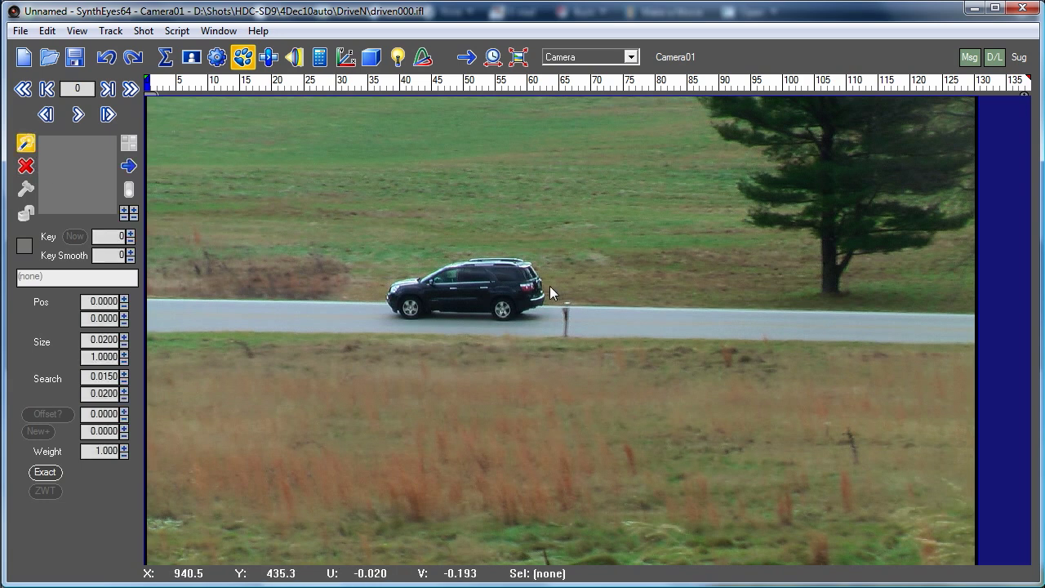
{"action": "left_click_drag", "start_coordinate": [509, 286], "coordinate": [571, 309]}
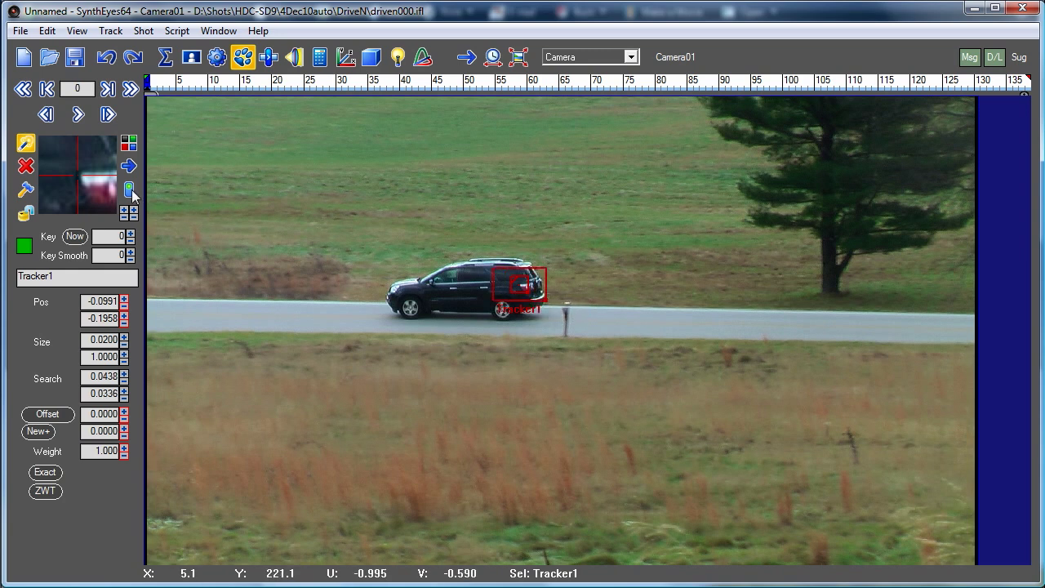
{"action": "left_click_drag", "start_coordinate": [82, 182], "coordinate": [77, 175]}
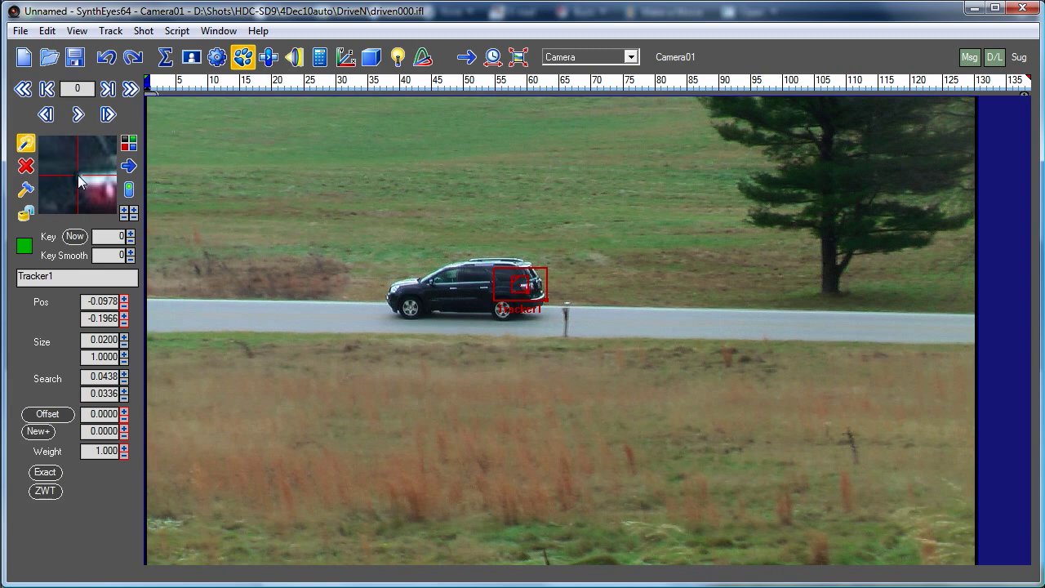
Track the tail light tracker through the end of the shot, lock it, and return to frame 0
{"action": "left_click", "coordinate": [78, 115]}
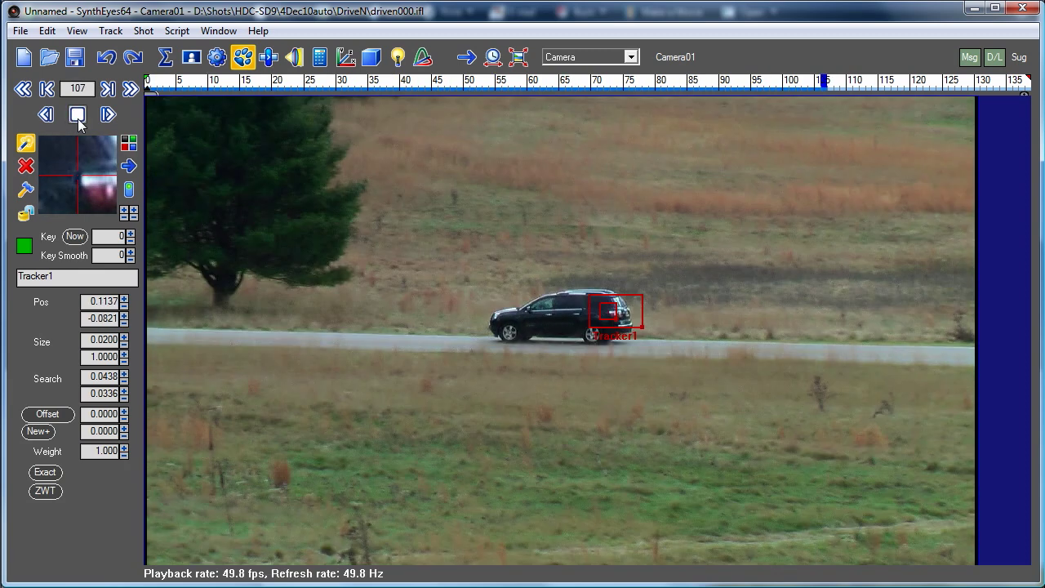
{"action": "scroll", "coordinate": [64, 165], "scroll_direction": "up", "scroll_amount": 3}
{"action": "scroll", "coordinate": [63, 168], "scroll_direction": "down", "scroll_amount": 1}
{"action": "scroll", "coordinate": [64, 168], "scroll_direction": "up", "scroll_amount": 1}
{"action": "scroll", "coordinate": [63, 167], "scroll_direction": "up", "scroll_amount": 1}
{"action": "scroll", "coordinate": [64, 167], "scroll_direction": "down", "scroll_amount": 3}
{"action": "scroll", "coordinate": [63, 168], "scroll_direction": "up", "scroll_amount": 2}
{"action": "scroll", "coordinate": [63, 167], "scroll_direction": "down", "scroll_amount": 1}
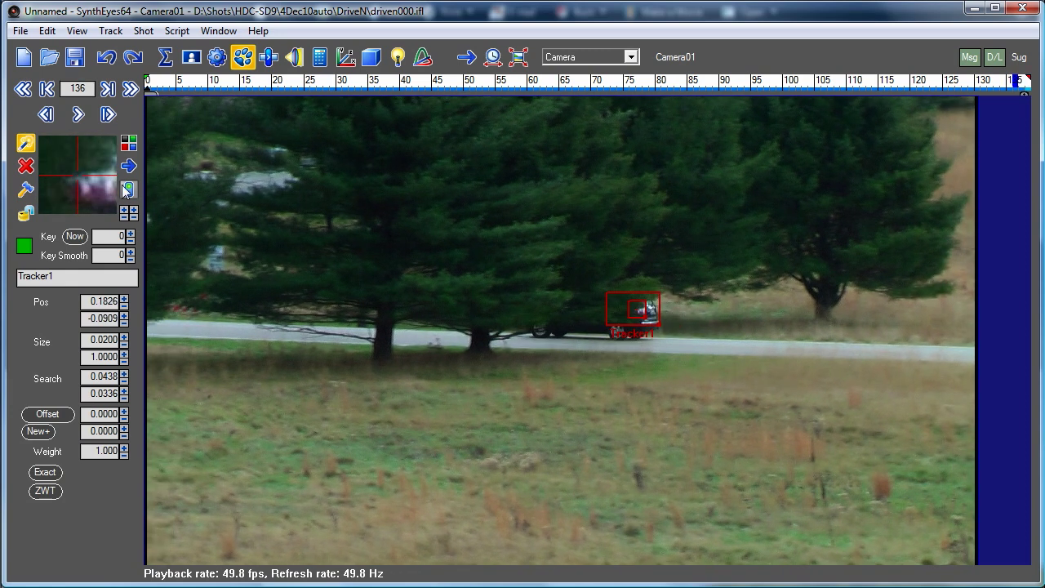
{"action": "left_click", "coordinate": [30, 211]}
{"action": "left_click_drag", "start_coordinate": [154, 84], "coordinate": [74, 85]}
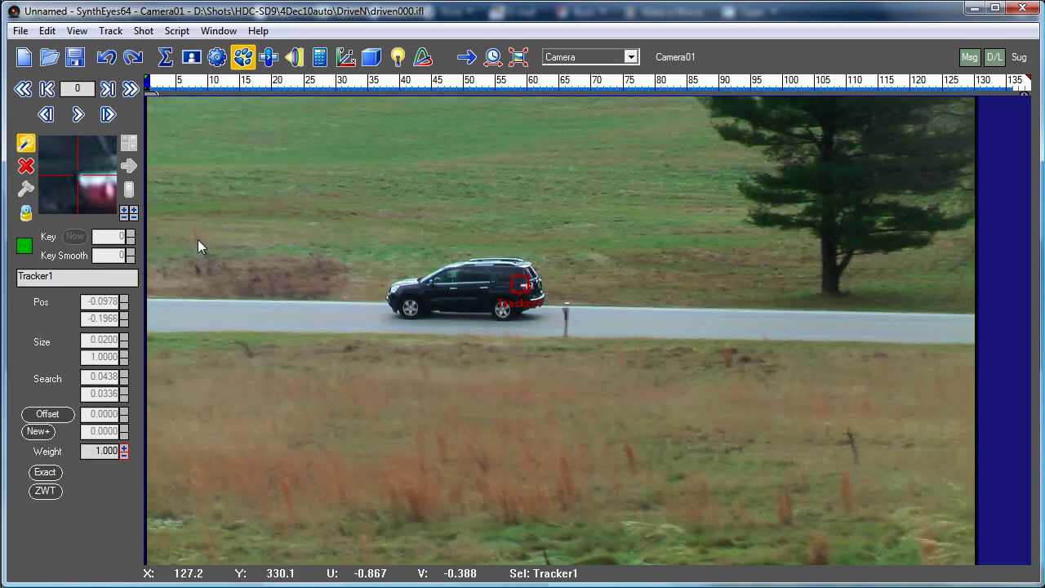
Draw a rectangular garbage spline around the SUV at frame 0
{"action": "left_click", "coordinate": [191, 56]}
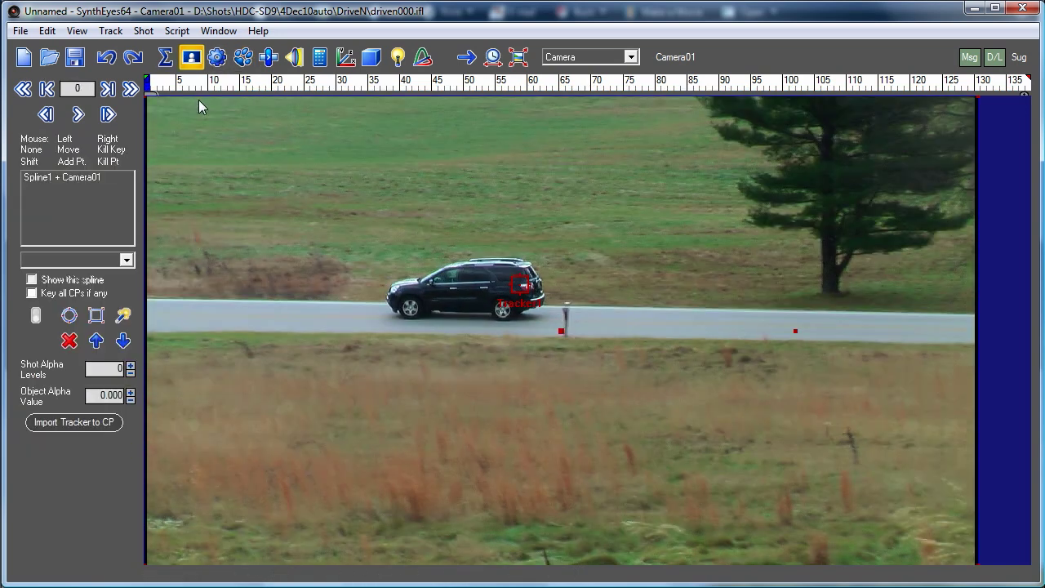
{"action": "left_click", "coordinate": [95, 315]}
{"action": "mouse_move", "coordinate": [385, 320]}
{"action": "left_mouse_down"}
{"action": "mouse_move", "coordinate": [484, 266]}
{"action": "mouse_move", "coordinate": [548, 253]}
{"action": "left_mouse_up"}
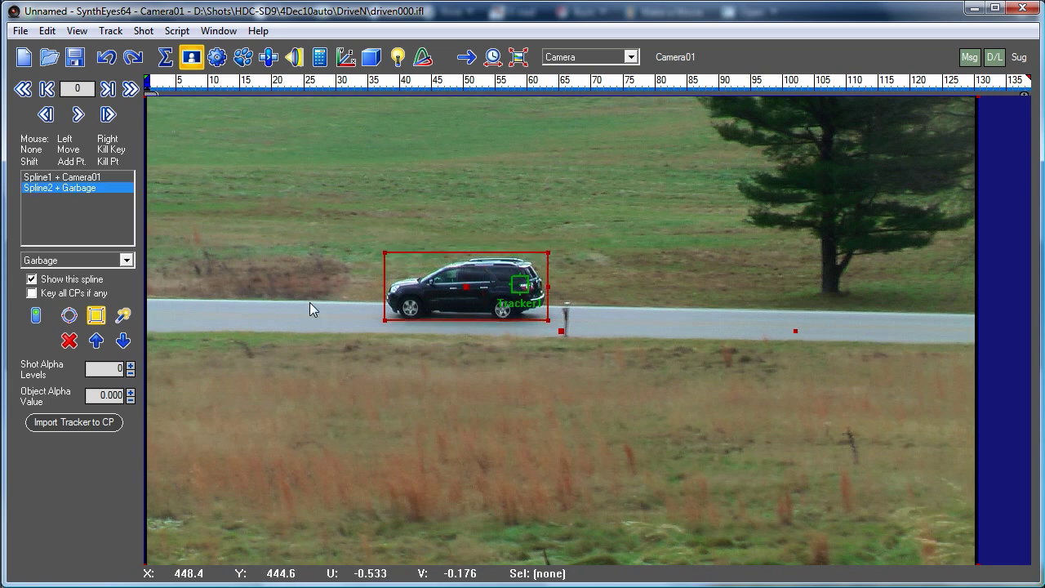
Import the path of Tracker1 onto the centre control point of the garbage spline so the spline follows the SUV
{"action": "left_click", "coordinate": [72, 422]}
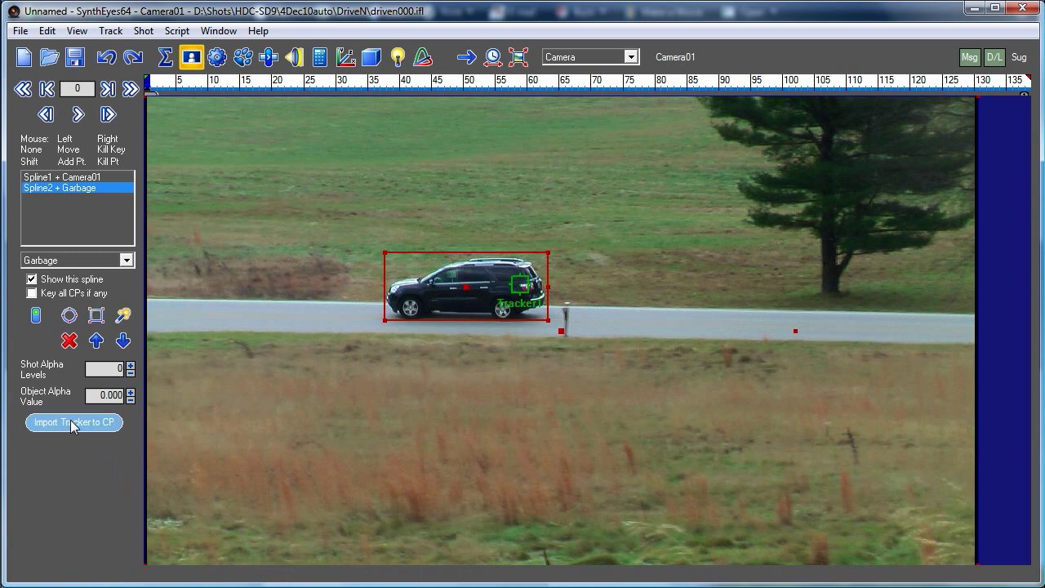
{"action": "left_click", "coordinate": [510, 308]}
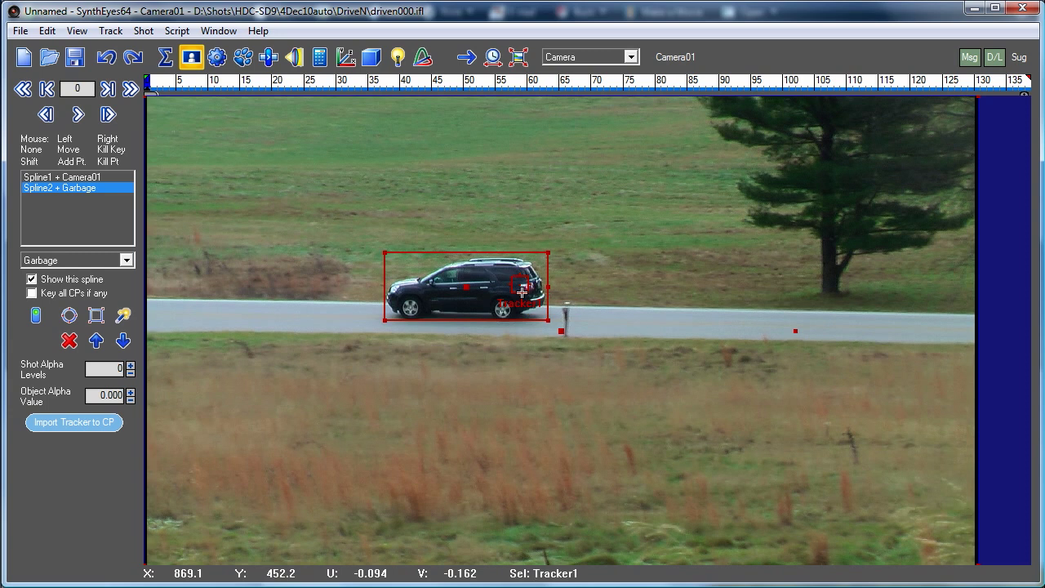
{"action": "left_click", "coordinate": [465, 287]}
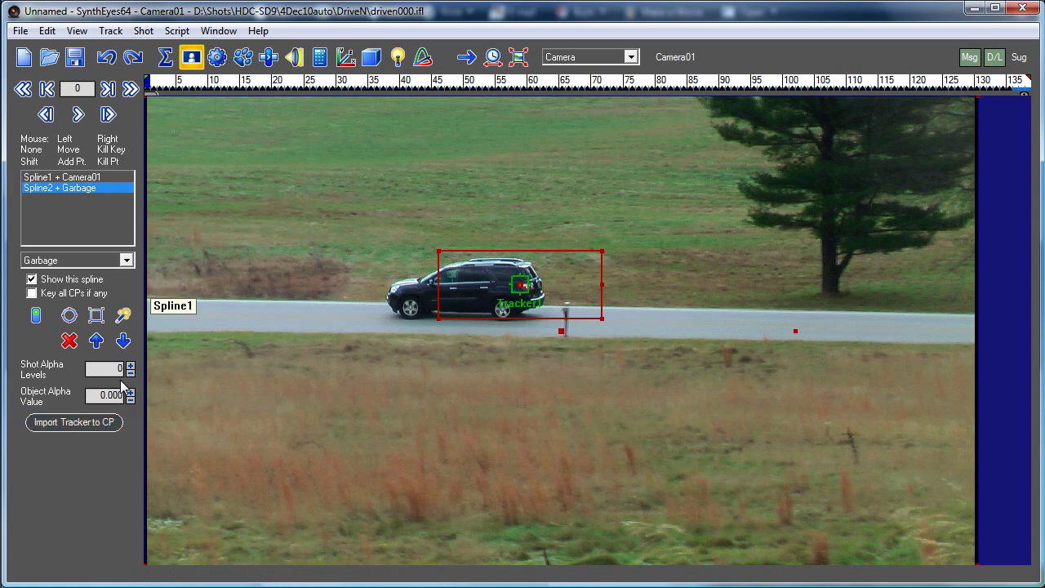
Reposition the four corners of the garbage spline to enclose the SUV at frame 0 and check it through the shot
{"action": "left_click_drag", "start_coordinate": [439, 252], "coordinate": [374, 257]}
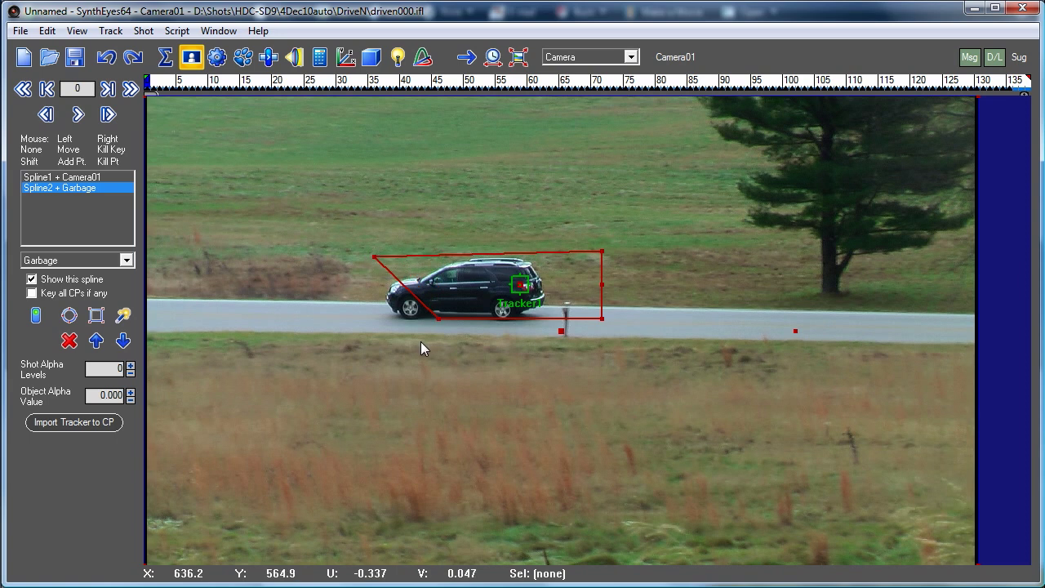
{"action": "left_click_drag", "start_coordinate": [436, 319], "coordinate": [382, 324]}
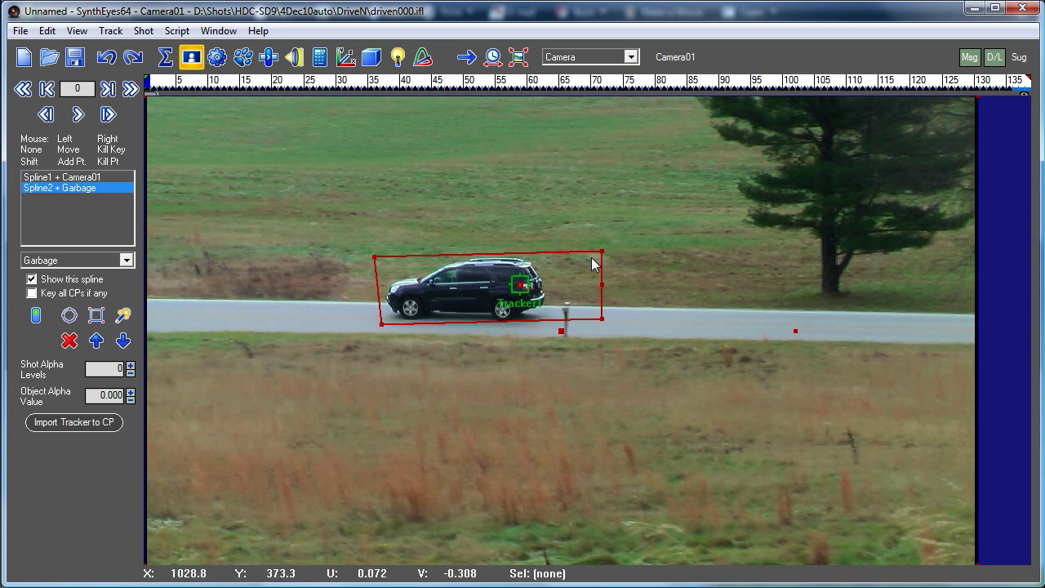
{"action": "left_click_drag", "start_coordinate": [600, 252], "coordinate": [547, 253]}
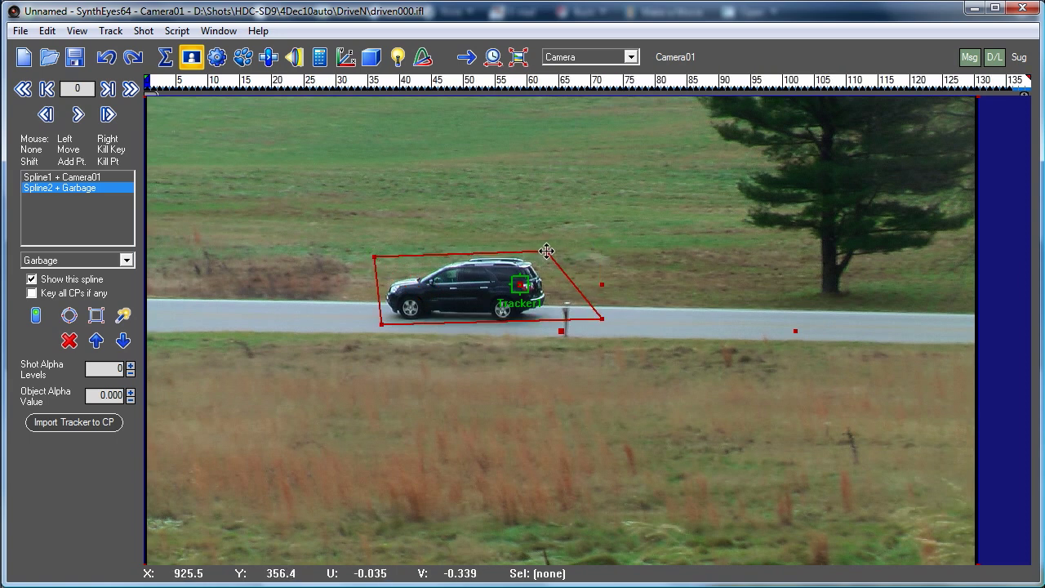
{"action": "left_click_drag", "start_coordinate": [604, 320], "coordinate": [554, 327]}
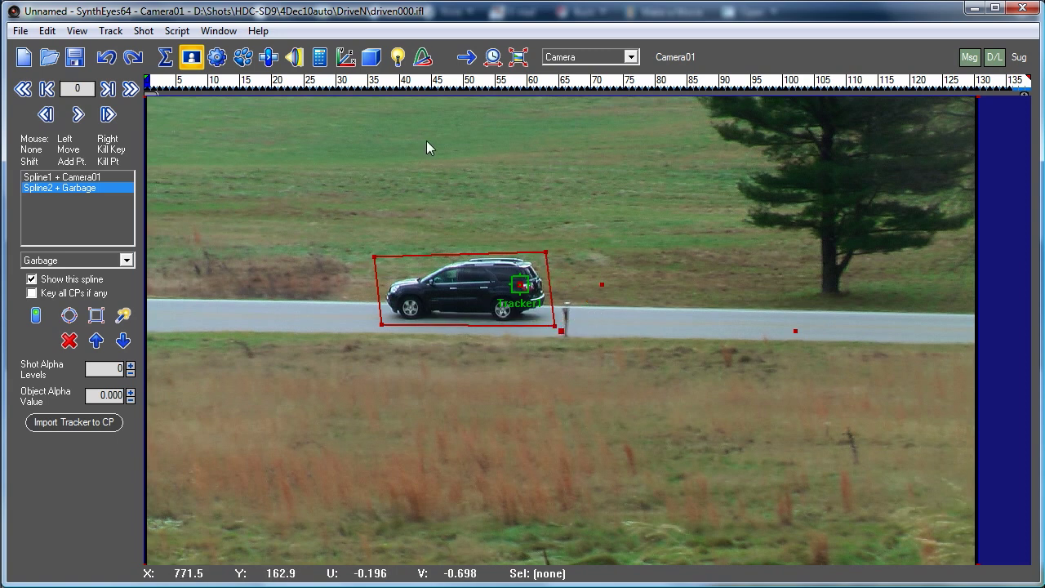
{"action": "left_click_drag", "start_coordinate": [182, 81], "coordinate": [135, 91]}
Delete the supervised tracker on the SUV's tail light
{"action": "left_click", "coordinate": [511, 294]}
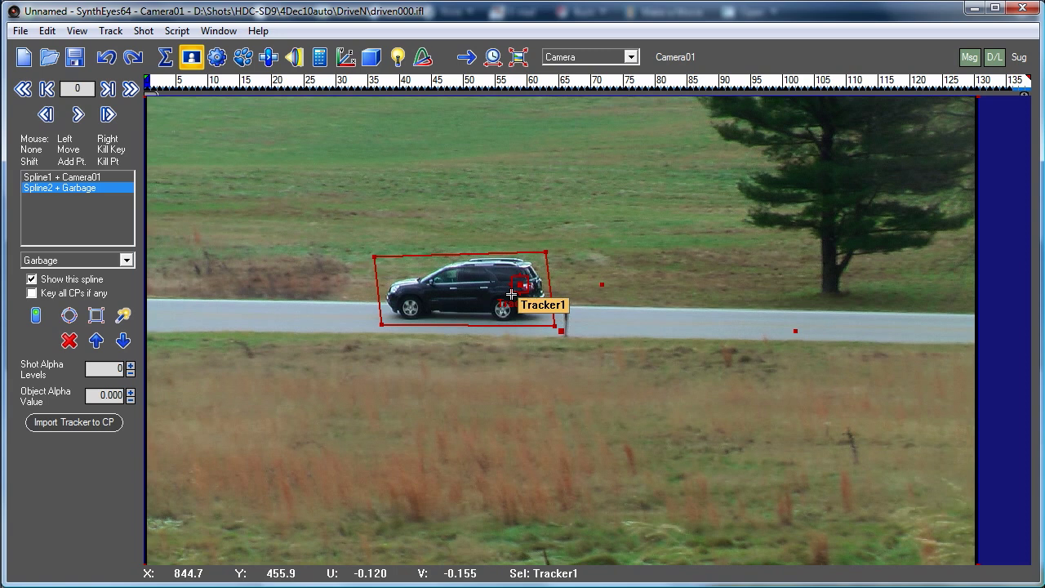
{"action": "key", "text": "Delete"}
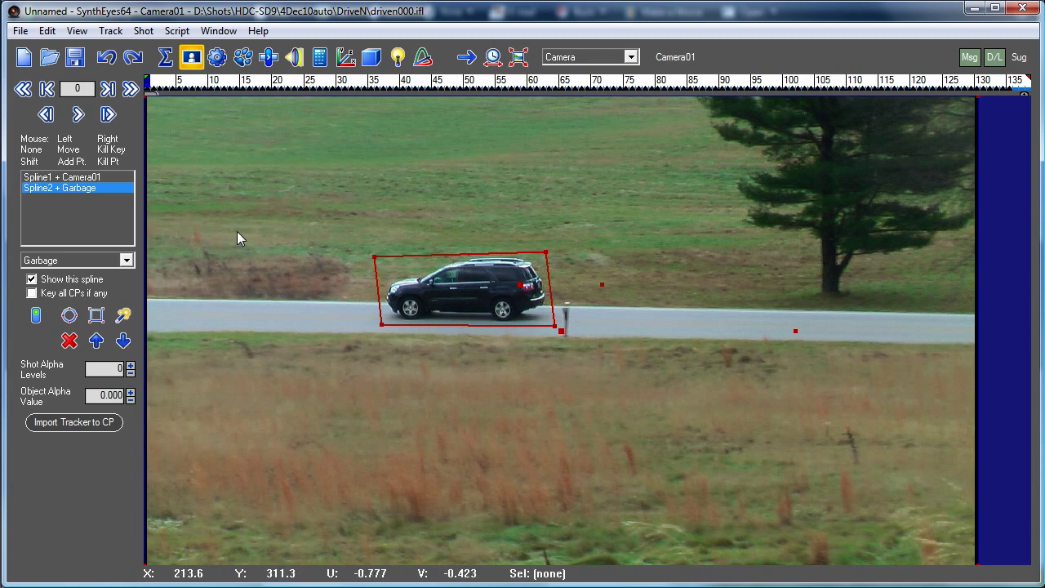
Set the shot as On Tripod and run the full automatic tracking and solve
{"action": "left_click", "coordinate": [164, 59]}
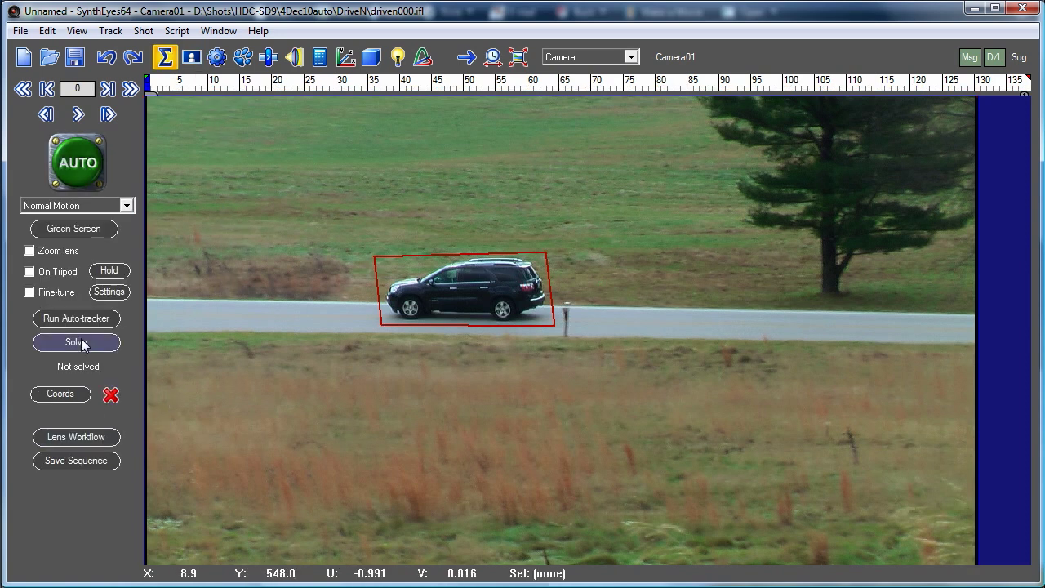
{"action": "left_click", "coordinate": [43, 271]}
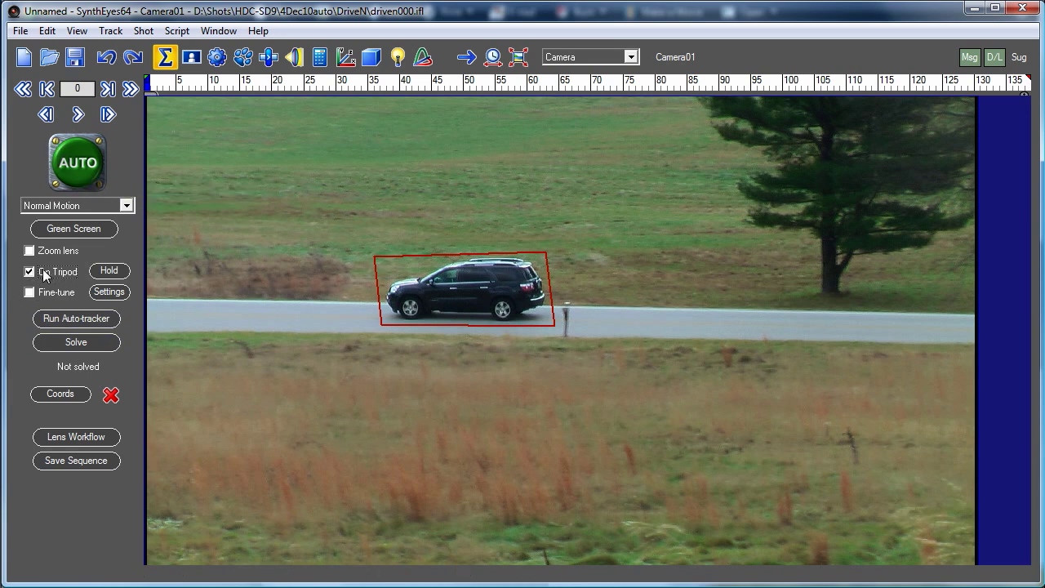
{"action": "left_click", "coordinate": [93, 166]}
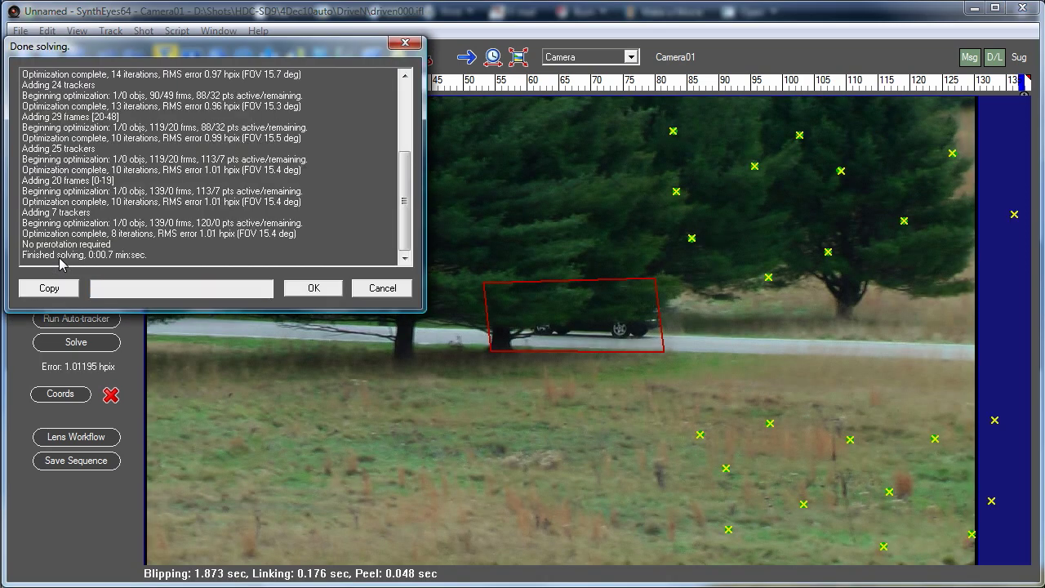
{"action": "left_click", "coordinate": [312, 288]}
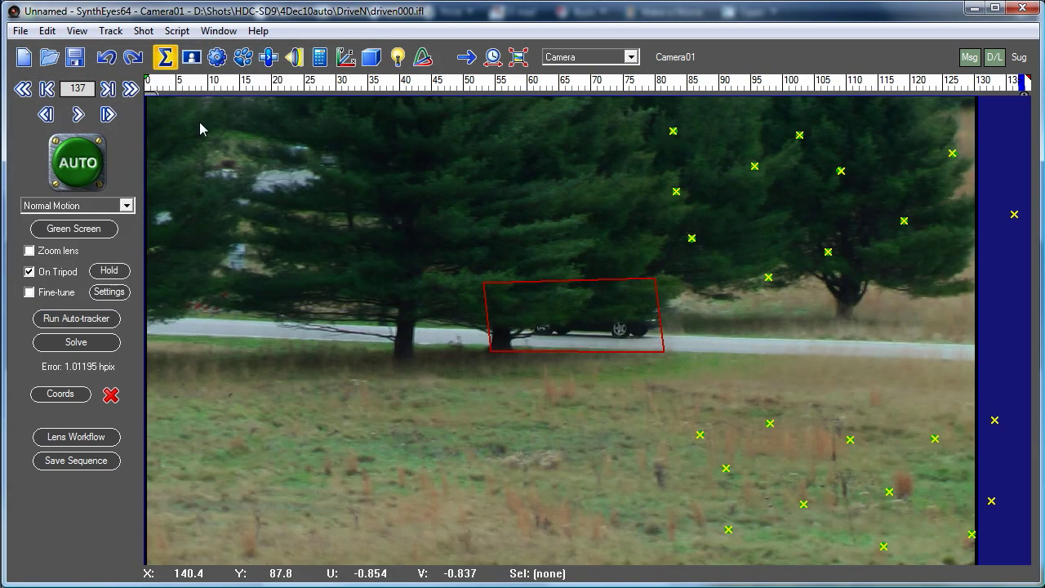
Clean up all trackers with the default thresholds and solve the camera again
{"action": "left_click", "coordinate": [111, 31]}
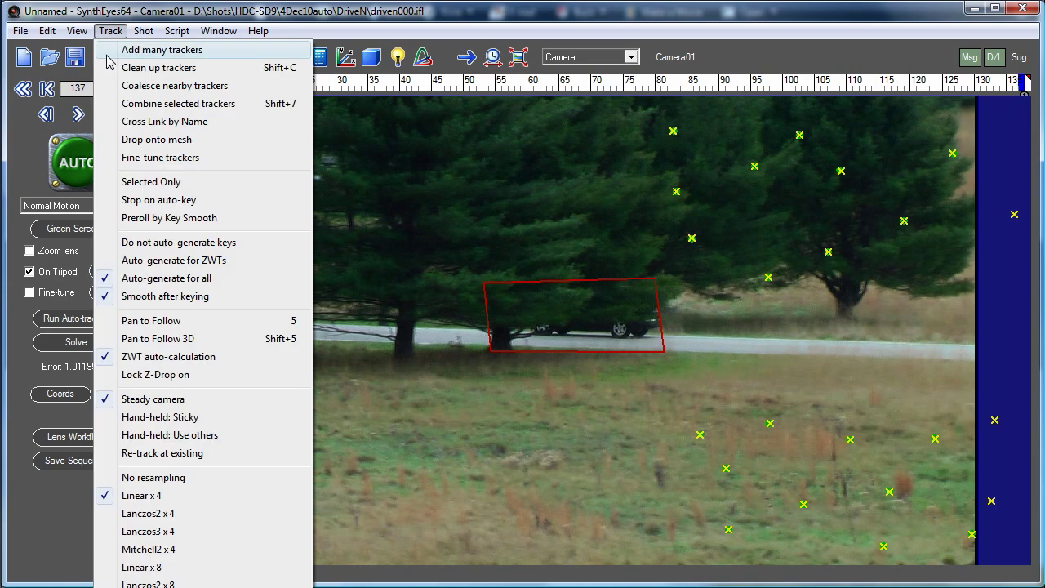
{"action": "left_click", "coordinate": [163, 69]}
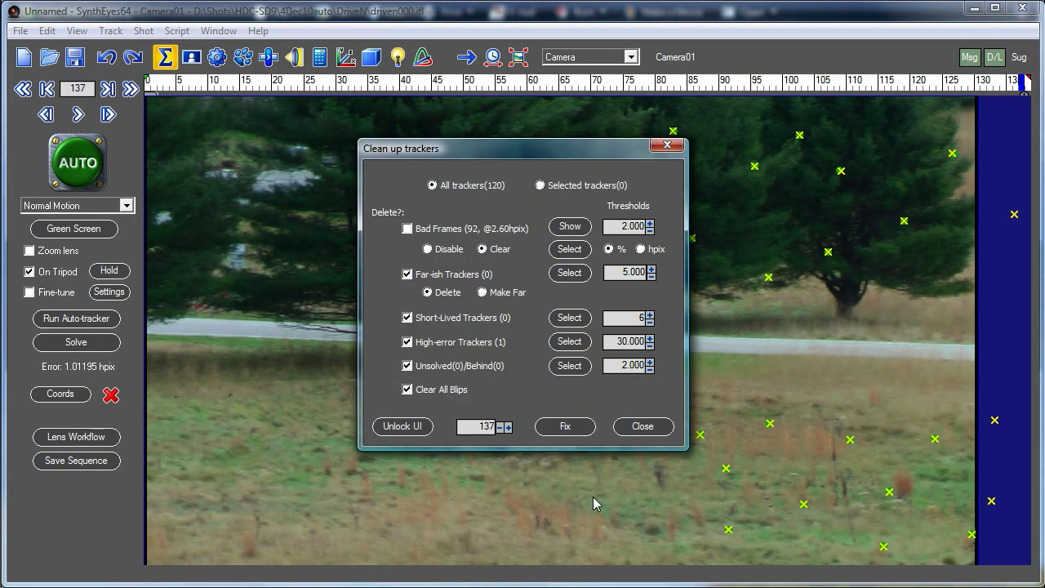
{"action": "left_click", "coordinate": [567, 427]}
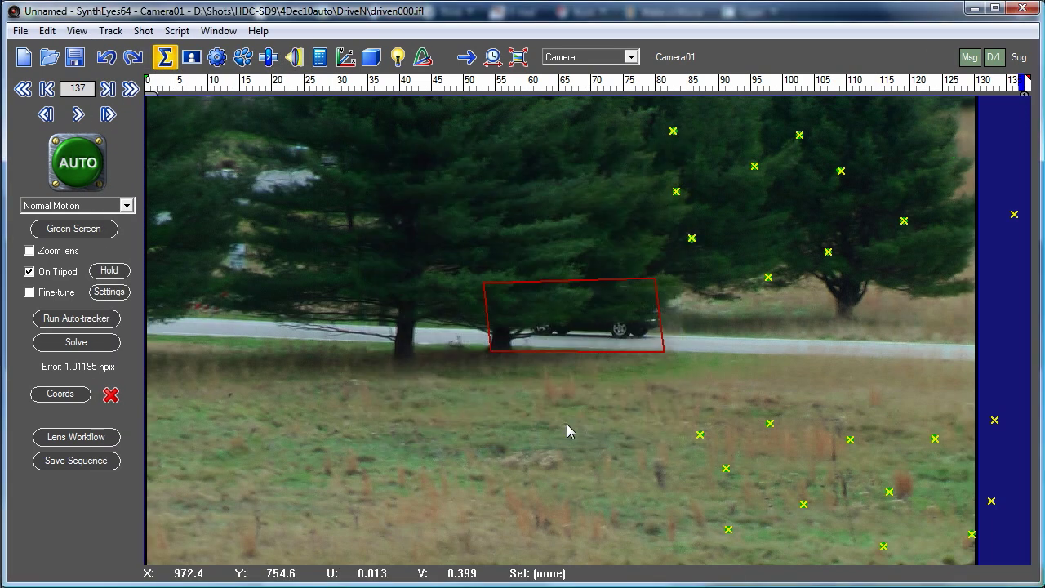
{"action": "left_click", "coordinate": [76, 342]}
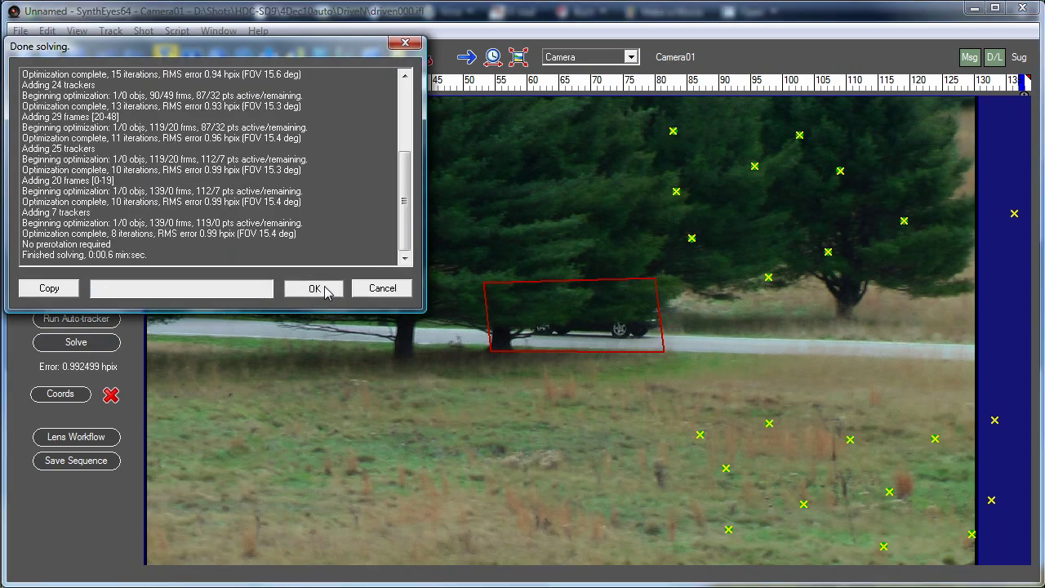
{"action": "left_click", "coordinate": [313, 288]}
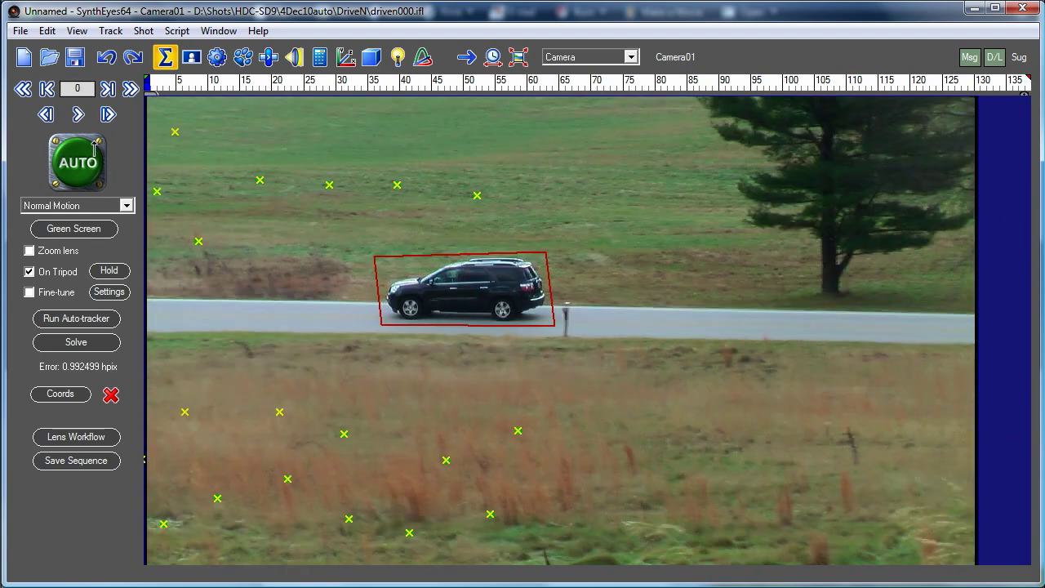
Show the solved scene in the Quad view and scrub the shot to examine the tripod camera and tracker layout
{"action": "left_click", "coordinate": [569, 58]}
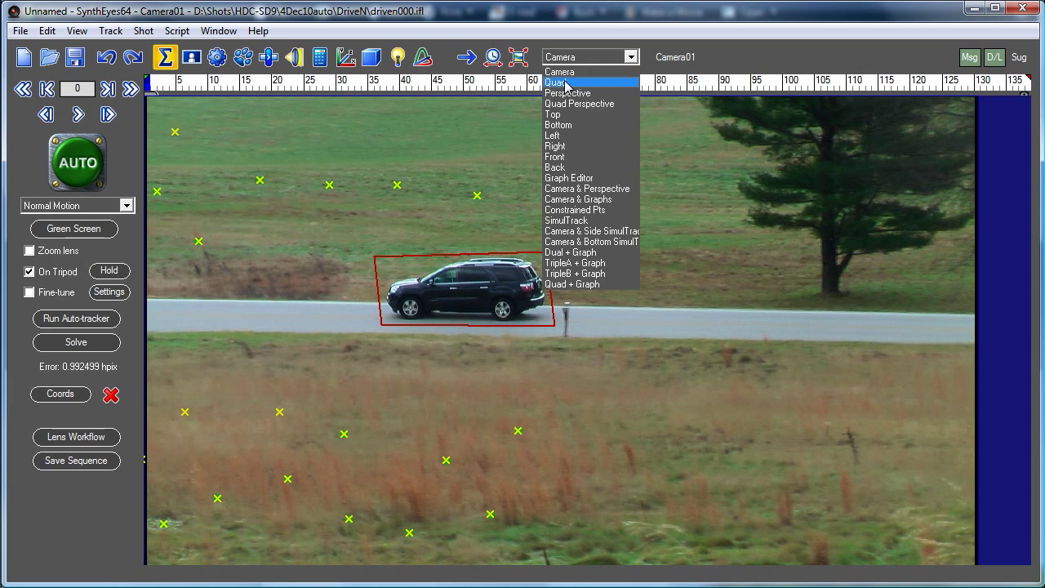
{"action": "left_click", "coordinate": [566, 83]}
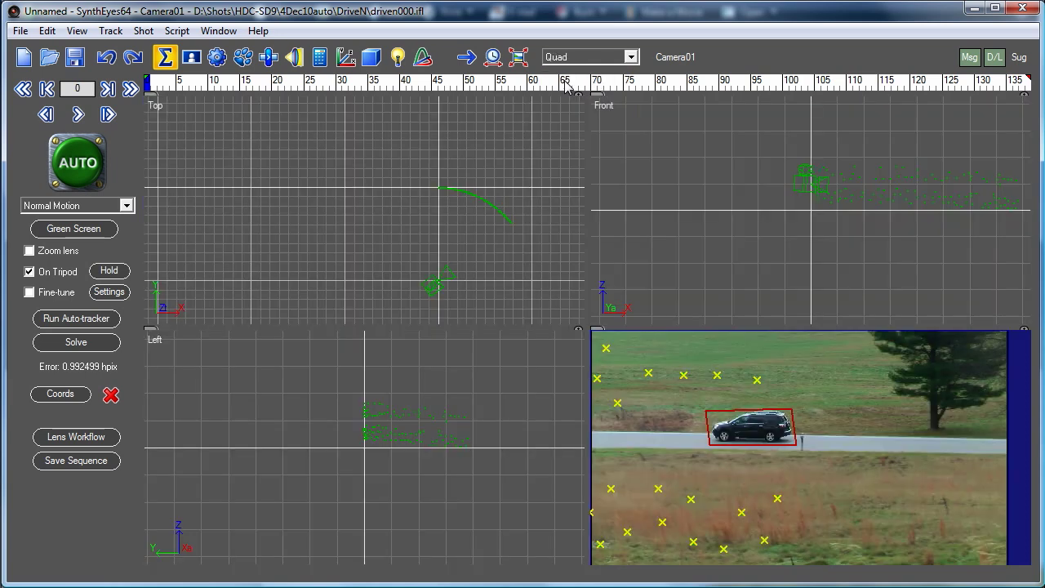
{"action": "middle_click_drag", "start_coordinate": [427, 234], "coordinate": [370, 263]}
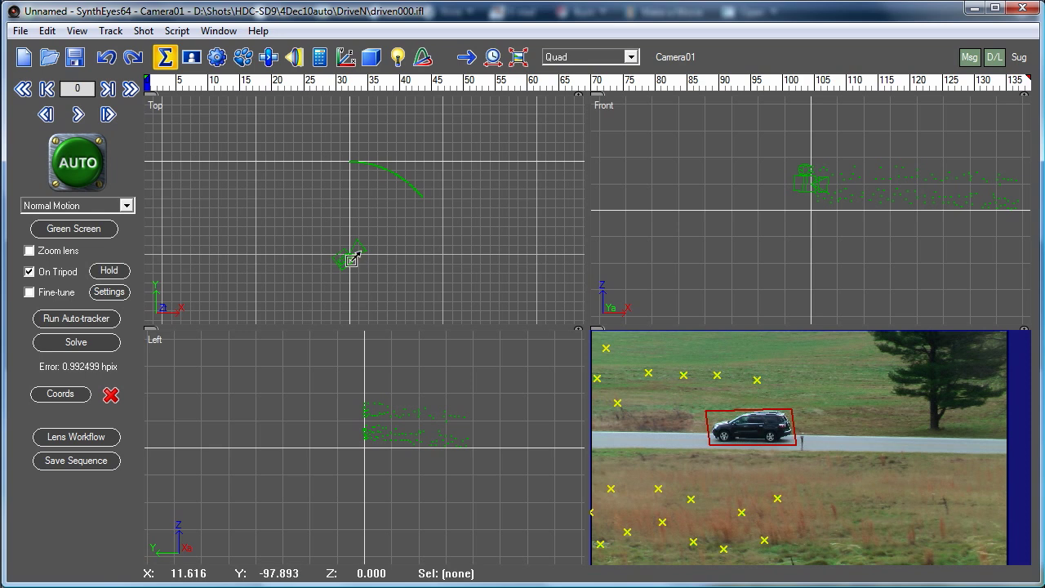
{"action": "left_click_drag", "start_coordinate": [170, 88], "coordinate": [9, 135]}
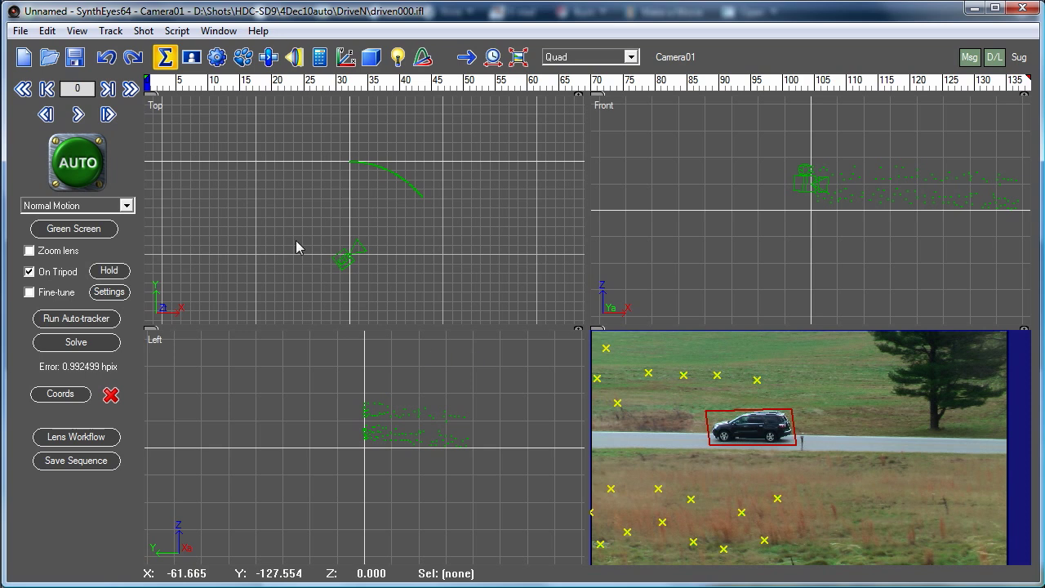
Rotate the whole scene with Camera01 in the Top view to about -26.5 to centre the tracker arc, and move it to about X 1.745, Y -81.68
{"action": "left_click", "coordinate": [376, 62]}
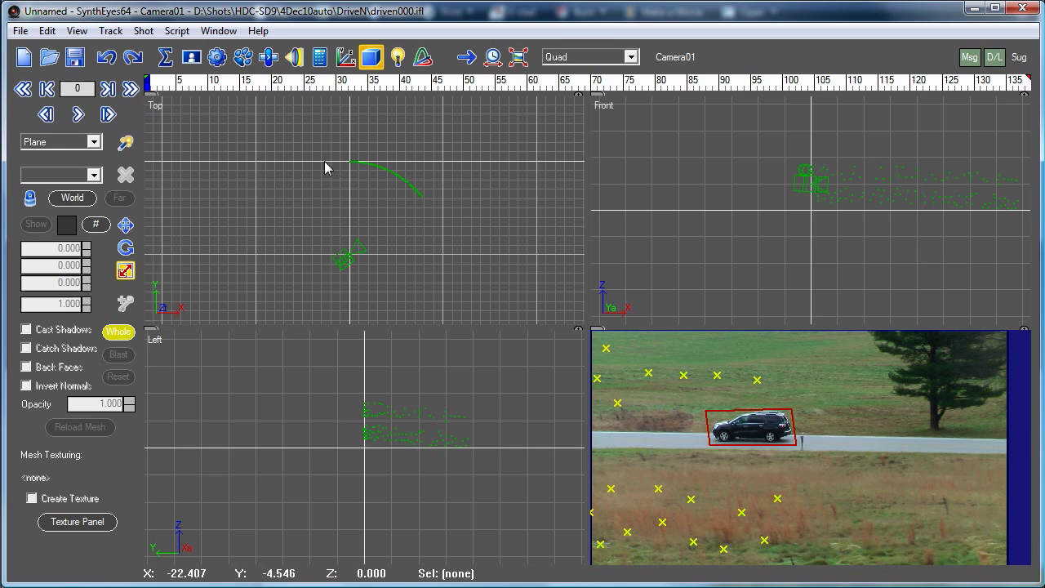
{"action": "left_click", "coordinate": [124, 248]}
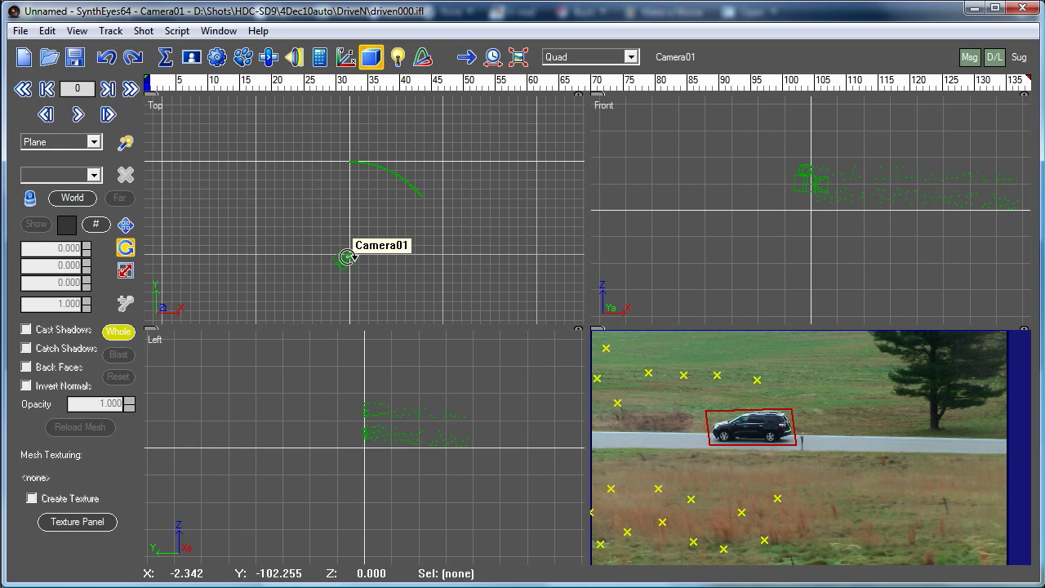
{"action": "left_click_drag", "start_coordinate": [347, 256], "coordinate": [342, 193]}
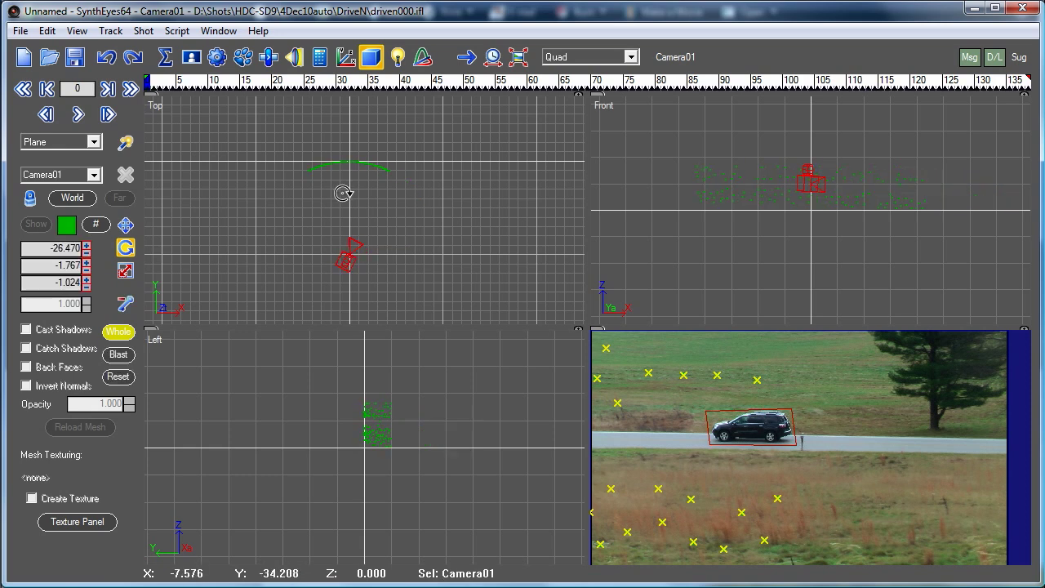
{"action": "left_click", "coordinate": [125, 225]}
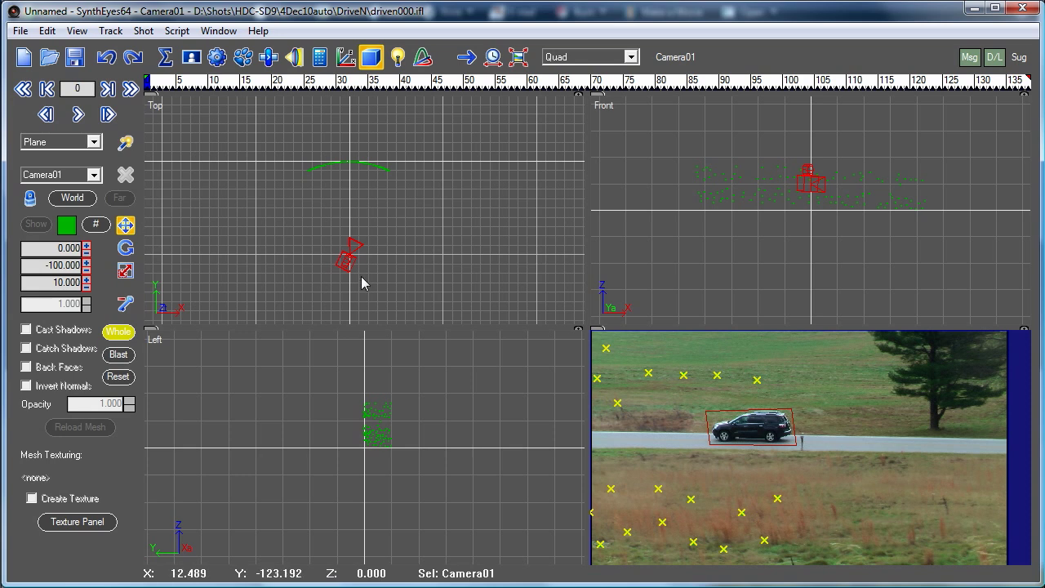
{"action": "left_click_drag", "start_coordinate": [349, 257], "coordinate": [350, 240]}
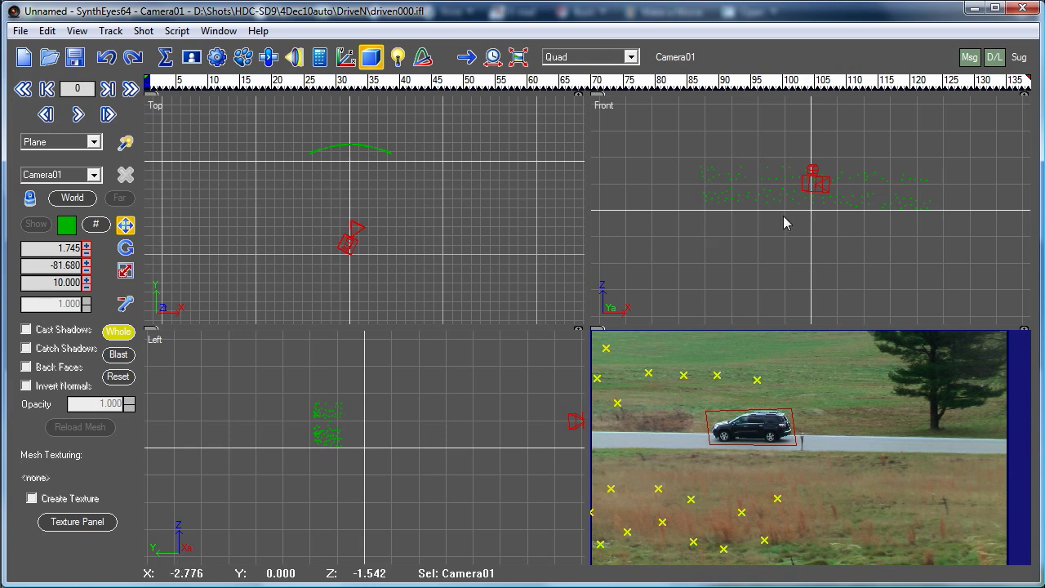
Create a plane about 106.4 by 22.8 in the Front view covering all trackers, and scrub the shot to check its coverage
{"action": "left_click", "coordinate": [126, 144]}
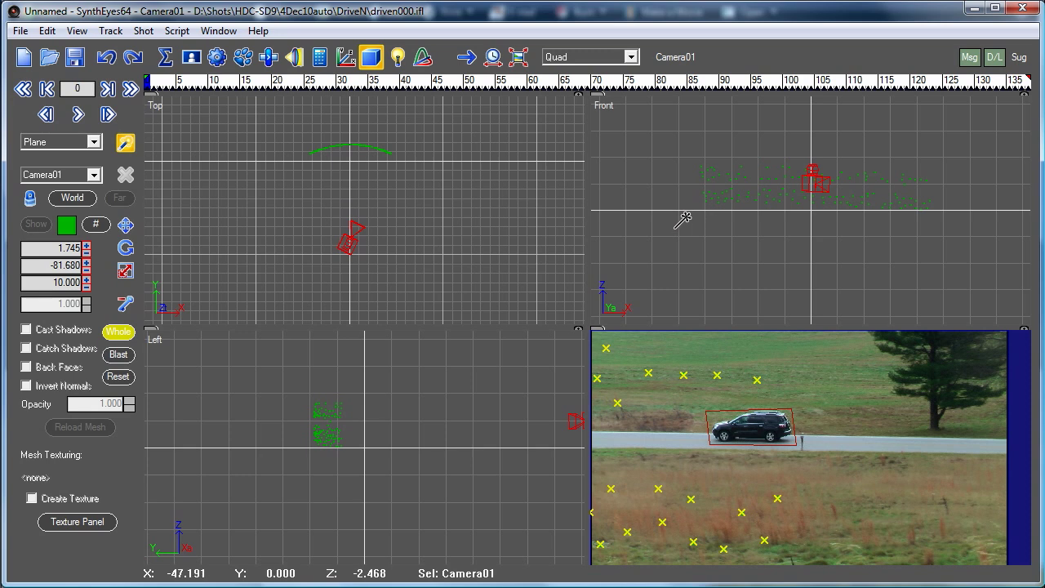
{"action": "left_click_drag", "start_coordinate": [681, 217], "coordinate": [963, 155]}
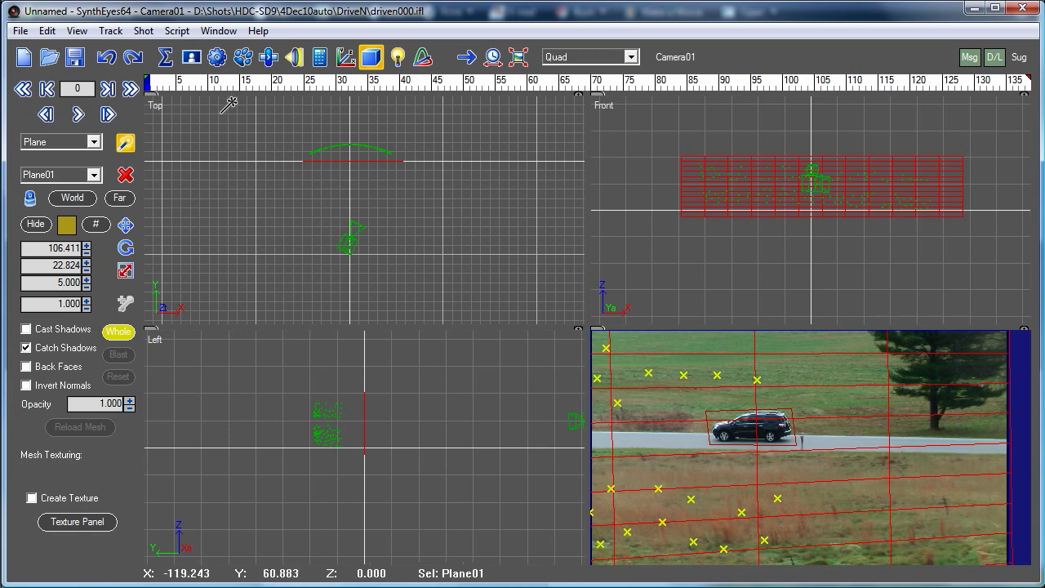
{"action": "left_click", "coordinate": [166, 82]}
{"action": "left_click_drag", "start_coordinate": [163, 79], "coordinate": [103, 74]}
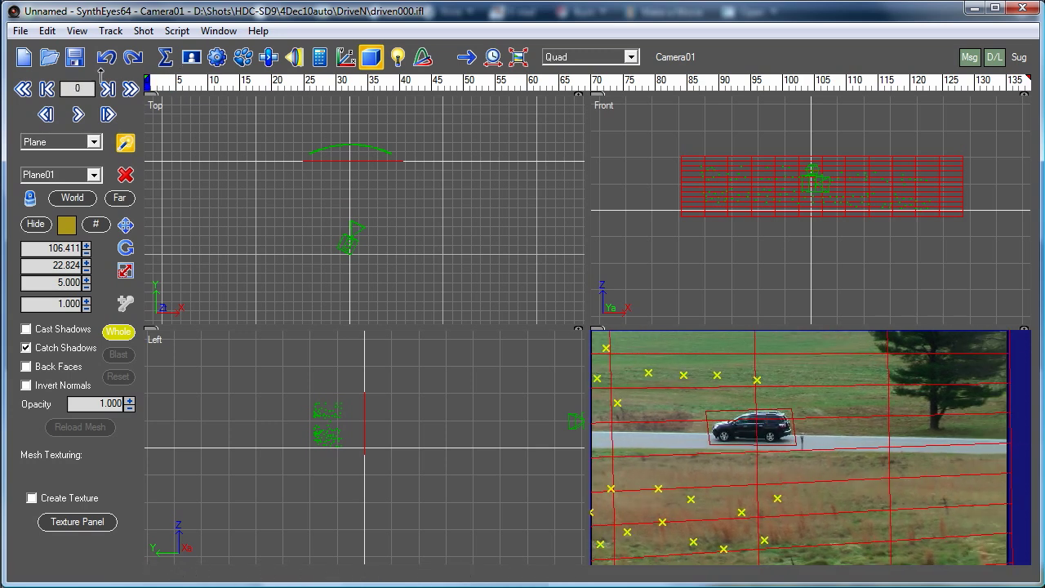
{"action": "scroll", "coordinate": [857, 416], "scroll_direction": "down", "scroll_amount": 2}
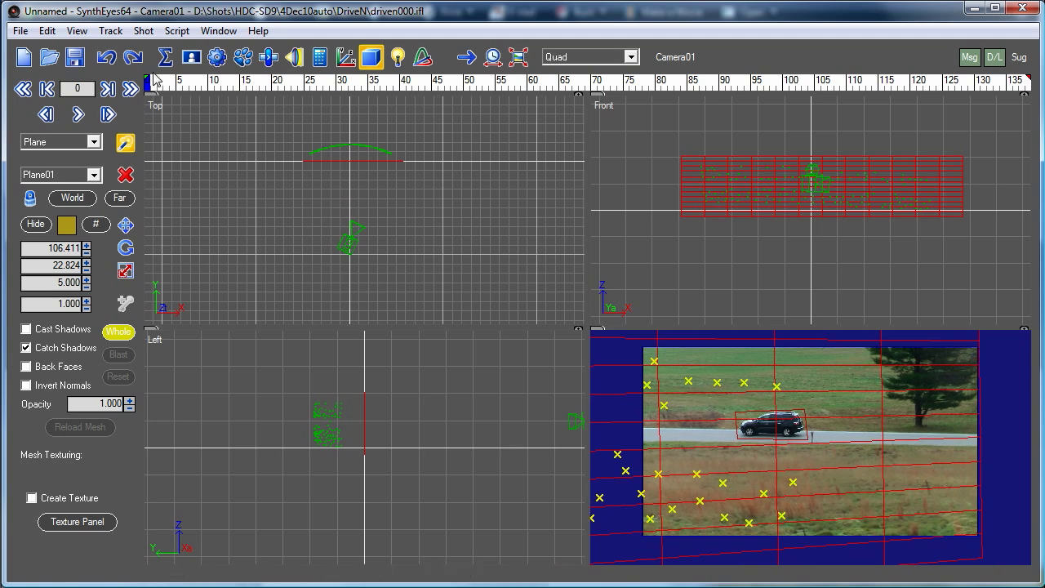
{"action": "left_click_drag", "start_coordinate": [158, 82], "coordinate": [882, 82]}
{"action": "mouse_move", "coordinate": [886, 165]}
{"action": "left_mouse_down"}
{"action": "mouse_move", "coordinate": [980, 160]}
{"action": "mouse_move", "coordinate": [1029, 134]}
{"action": "left_mouse_up"}
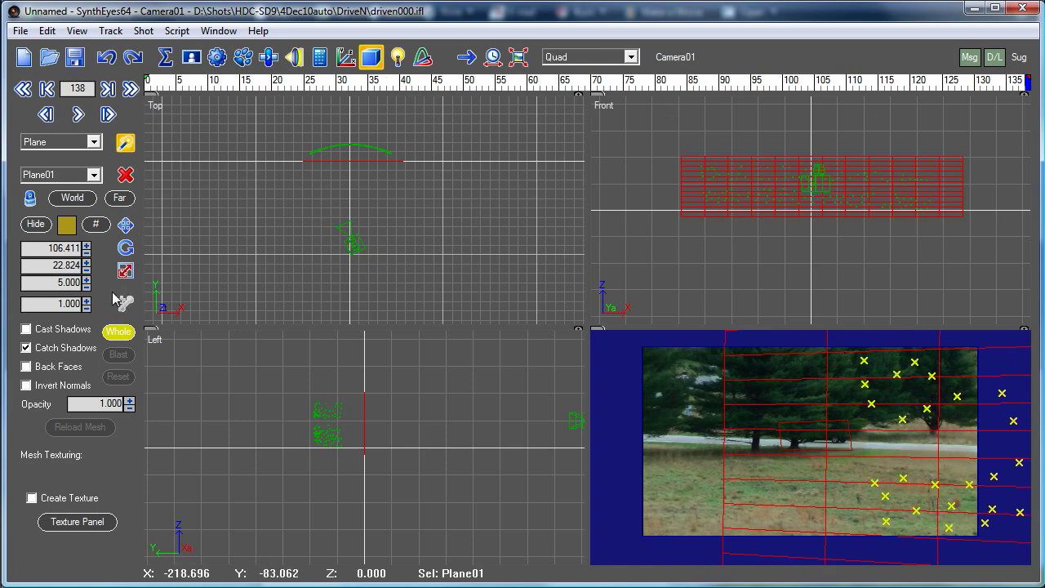
Widen the plane to 117.451 and move it to X 0.463, Z 9.253 so it covers the image at both ends of the shot
{"action": "left_click", "coordinate": [125, 270]}
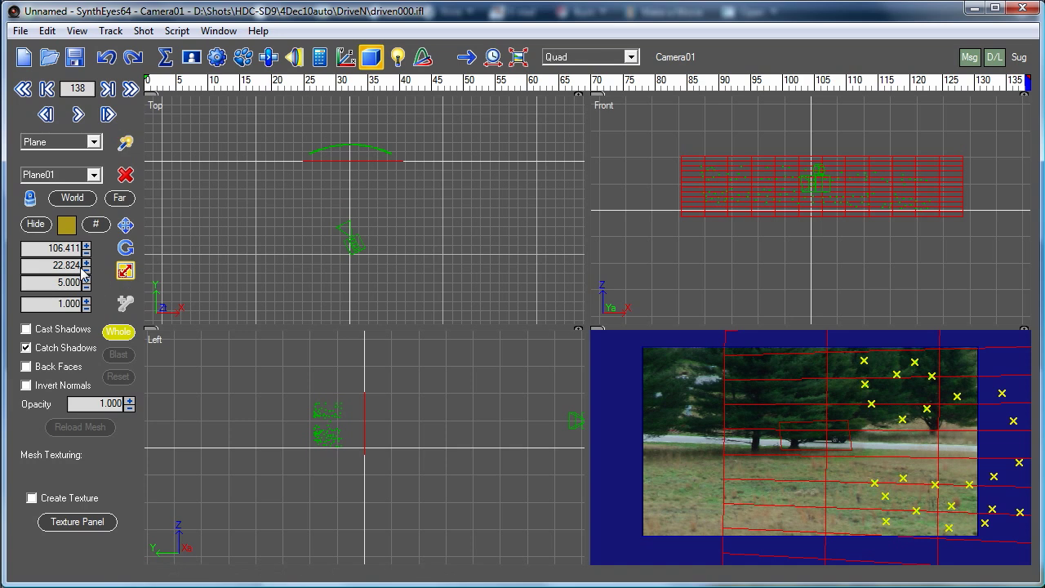
{"action": "left_click_drag", "start_coordinate": [86, 252], "coordinate": [86, 225]}
{"action": "left_click_drag", "start_coordinate": [261, 587], "coordinate": [262, 445]}
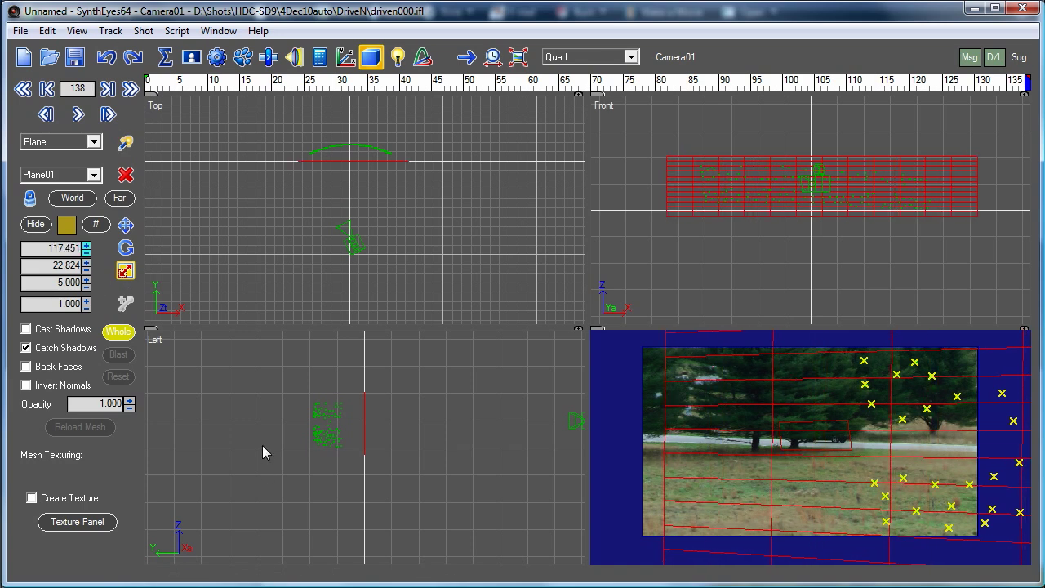
{"action": "left_click", "coordinate": [125, 224]}
{"action": "left_click_drag", "start_coordinate": [678, 171], "coordinate": [673, 171]}
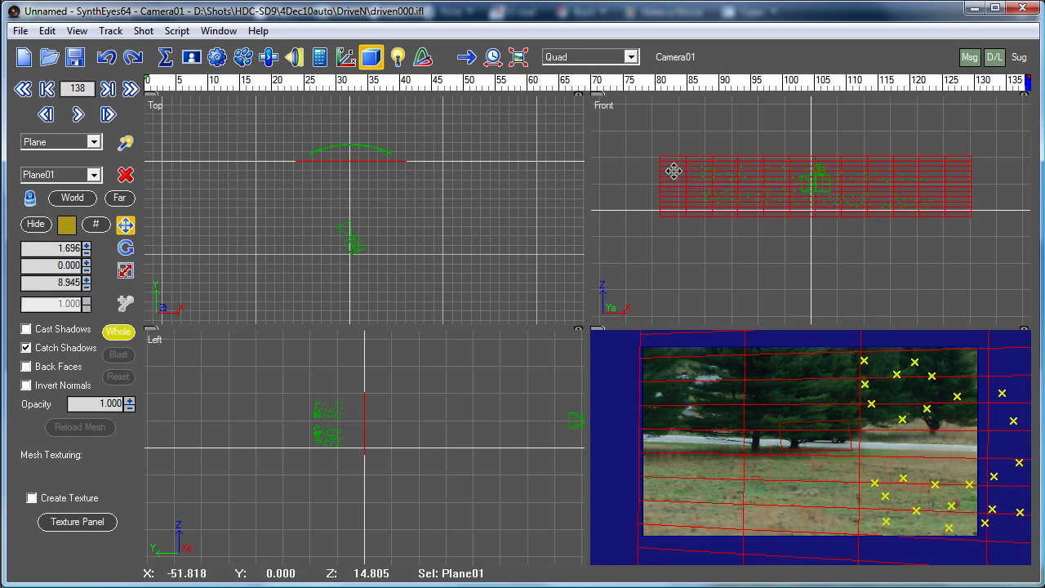
{"action": "mouse_move", "coordinate": [238, 85]}
{"action": "left_mouse_down"}
{"action": "mouse_move", "coordinate": [147, 84]}
{"action": "mouse_move", "coordinate": [933, 84]}
{"action": "mouse_move", "coordinate": [973, 105]}
{"action": "mouse_move", "coordinate": [1036, 104]}
{"action": "left_mouse_up"}
{"action": "left_click_drag", "start_coordinate": [673, 186], "coordinate": [668, 183]}
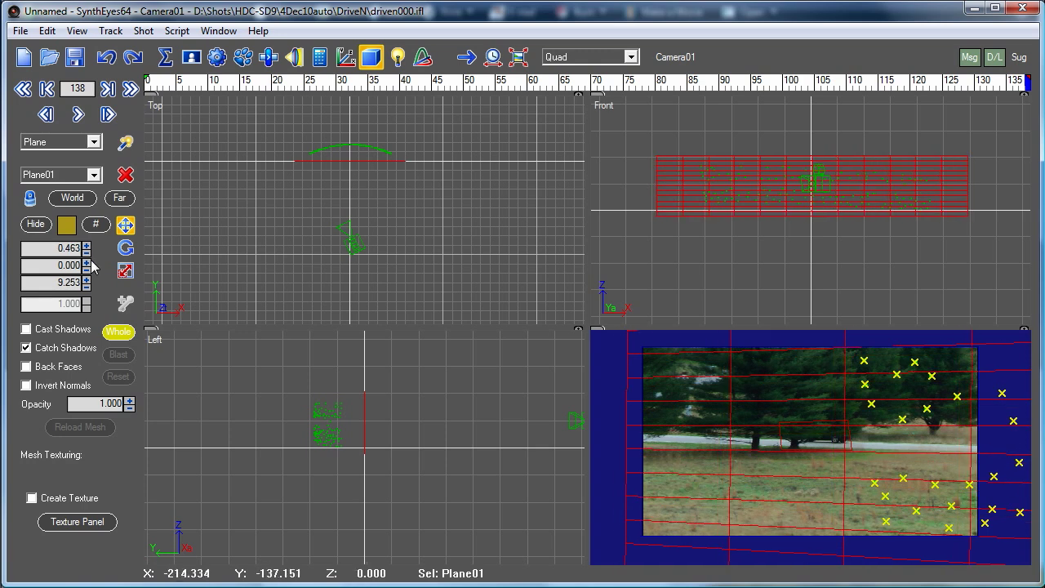
Adjust the plane's height to 20.704, checking its coverage at the first and last frames
{"action": "left_click", "coordinate": [122, 270]}
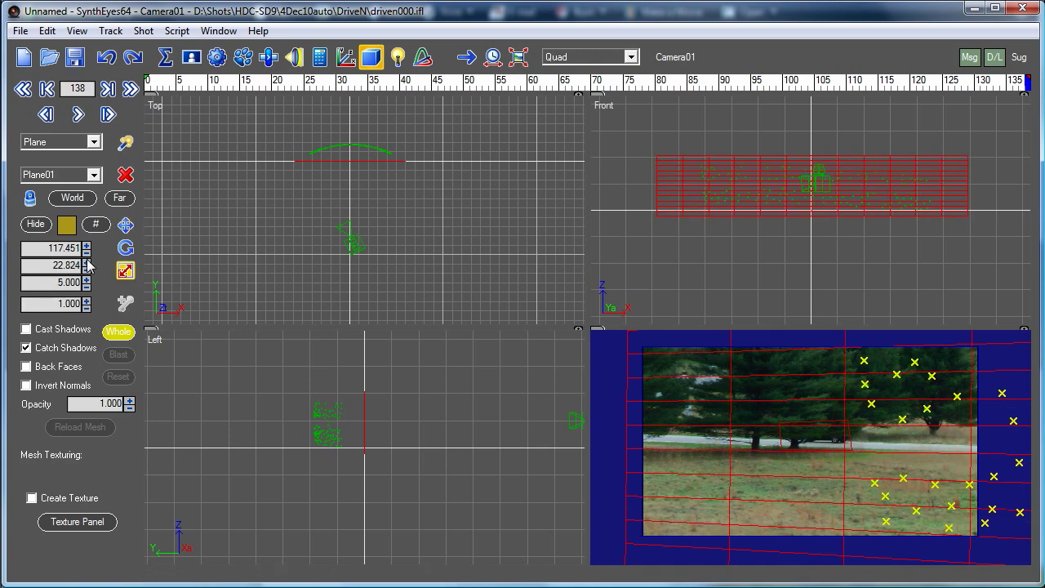
{"action": "left_click_drag", "start_coordinate": [86, 265], "coordinate": [76, 499]}
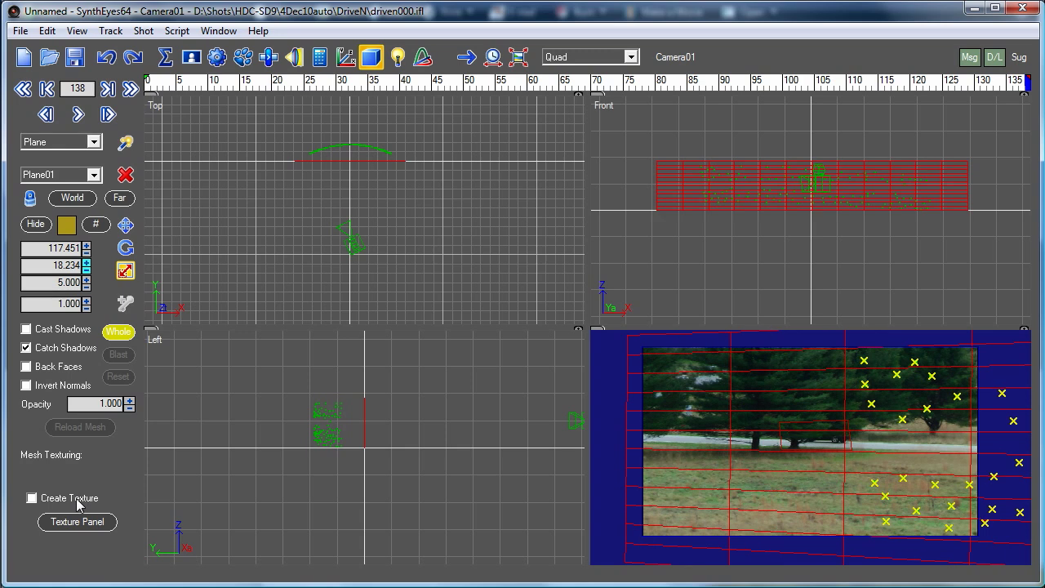
{"action": "mouse_move", "coordinate": [156, 83]}
{"action": "left_mouse_down"}
{"action": "mouse_move", "coordinate": [344, 96]}
{"action": "mouse_move", "coordinate": [974, 90]}
{"action": "mouse_move", "coordinate": [571, 33]}
{"action": "mouse_move", "coordinate": [116, 12]}
{"action": "left_mouse_up"}
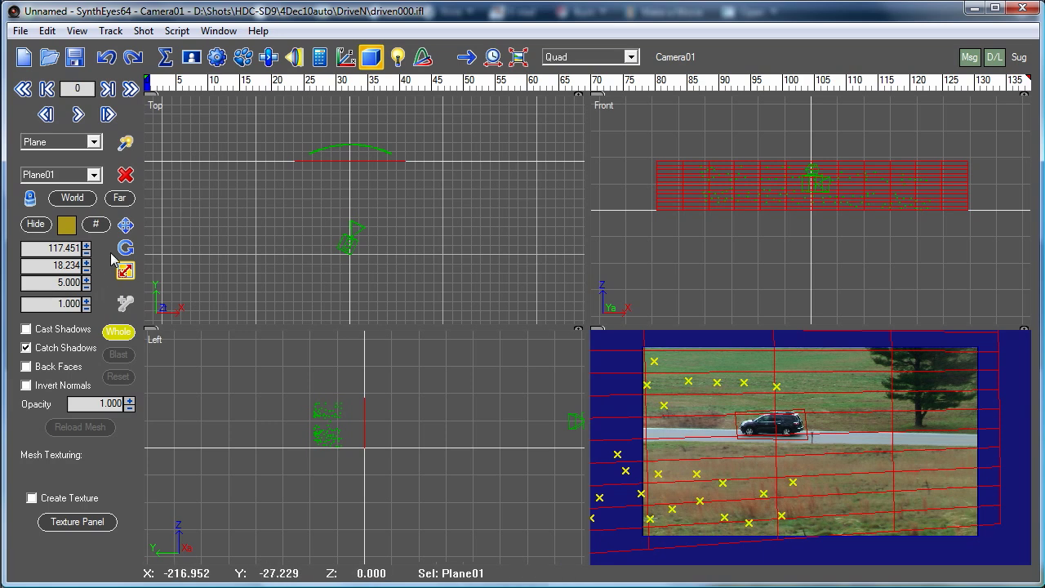
{"action": "left_click_drag", "start_coordinate": [85, 271], "coordinate": [85, 257]}
{"action": "left_click_drag", "start_coordinate": [166, 87], "coordinate": [1036, 65]}
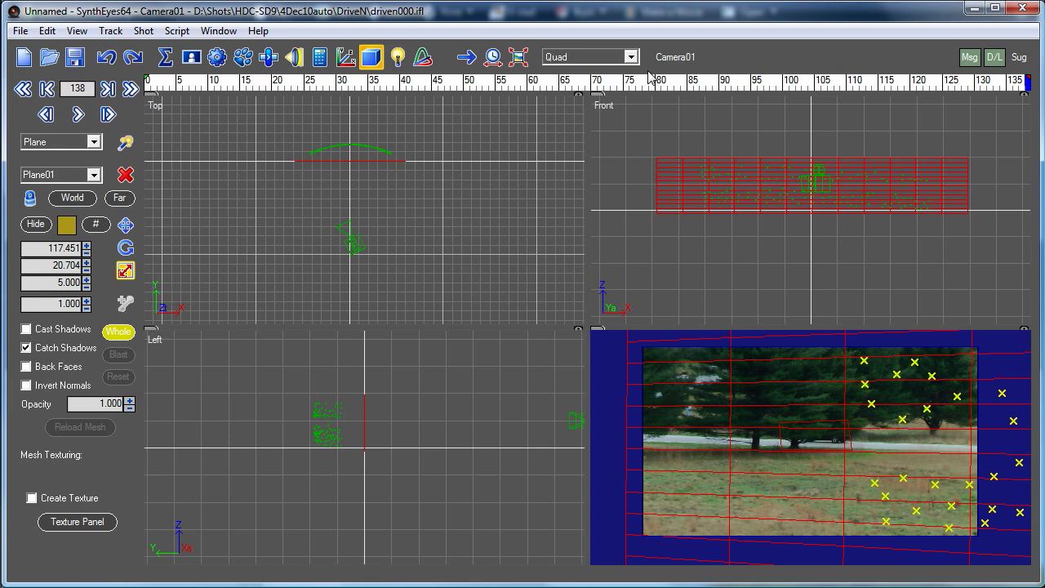
Show the scene in the Perspective view and scrub the shot from front and angled viewpoints to examine the camera panning across the plane
{"action": "left_click", "coordinate": [568, 58]}
{"action": "left_click", "coordinate": [566, 93]}
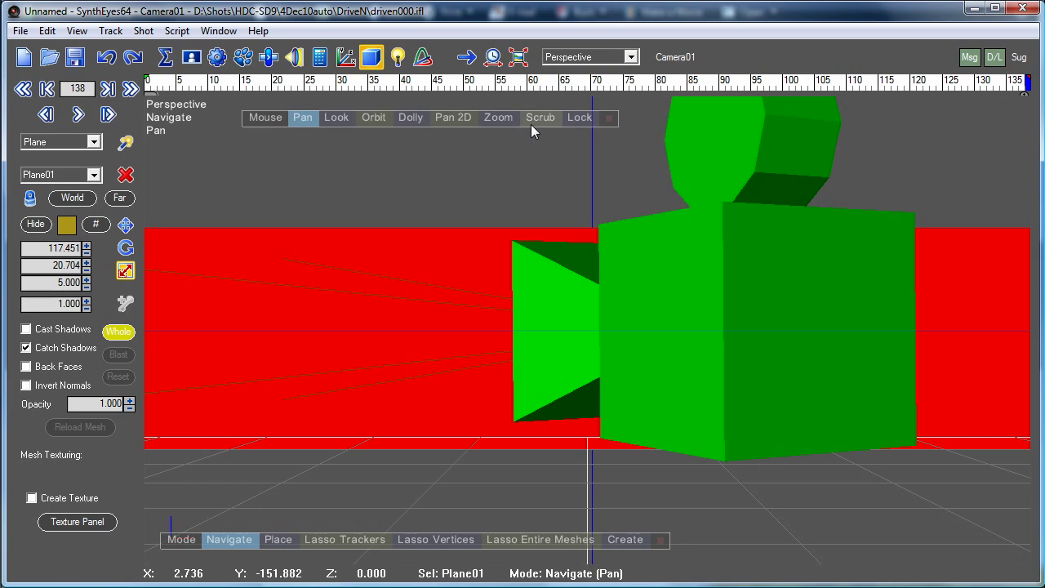
{"action": "left_click_drag", "start_coordinate": [408, 117], "coordinate": [396, 586]}
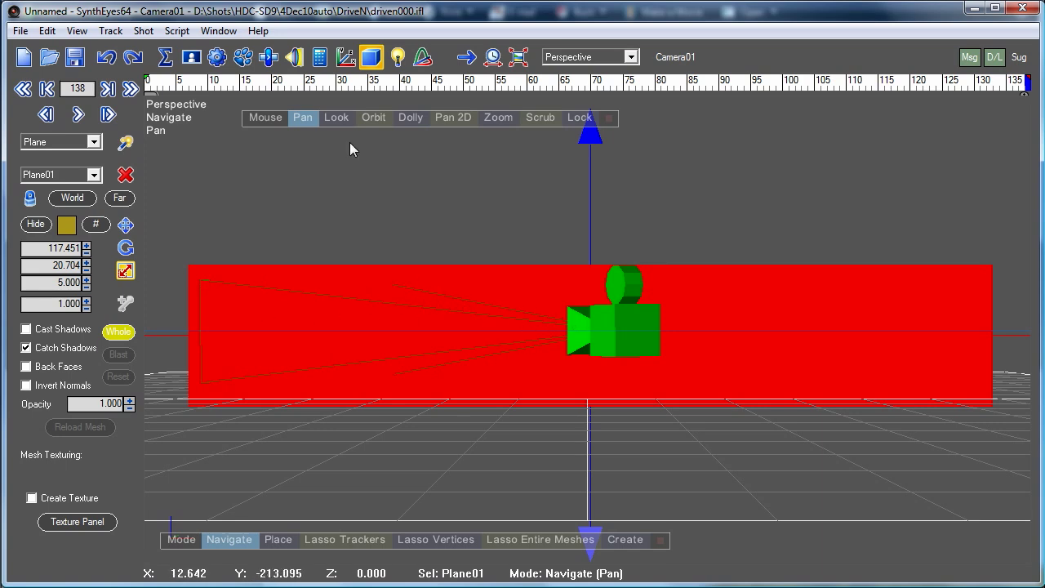
{"action": "left_click_drag", "start_coordinate": [149, 88], "coordinate": [824, 206]}
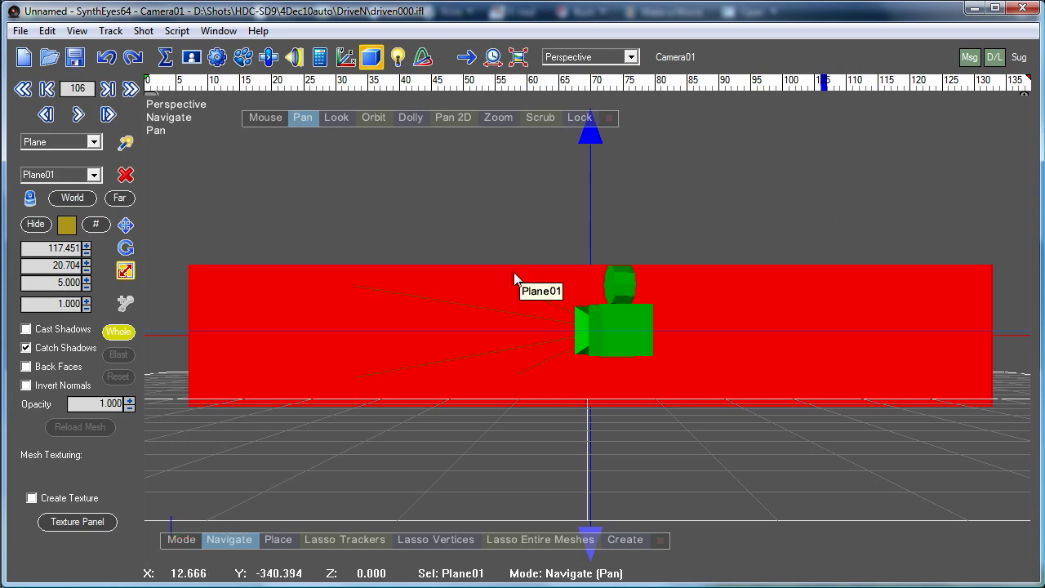
{"action": "left_click_drag", "start_coordinate": [471, 86], "coordinate": [98, 82]}
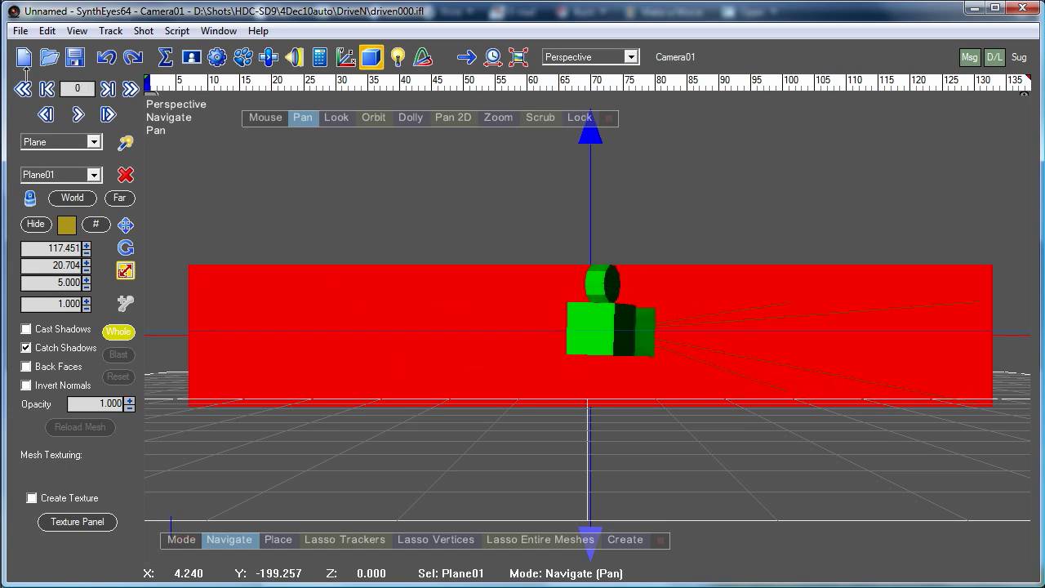
{"action": "left_click", "coordinate": [374, 117]}
{"action": "left_click_drag", "start_coordinate": [382, 196], "coordinate": [772, 336]}
{"action": "left_click", "coordinate": [302, 118]}
{"action": "left_click_drag", "start_coordinate": [198, 82], "coordinate": [1027, 81]}
{"action": "left_click_drag", "start_coordinate": [1030, 18], "coordinate": [535, 16]}
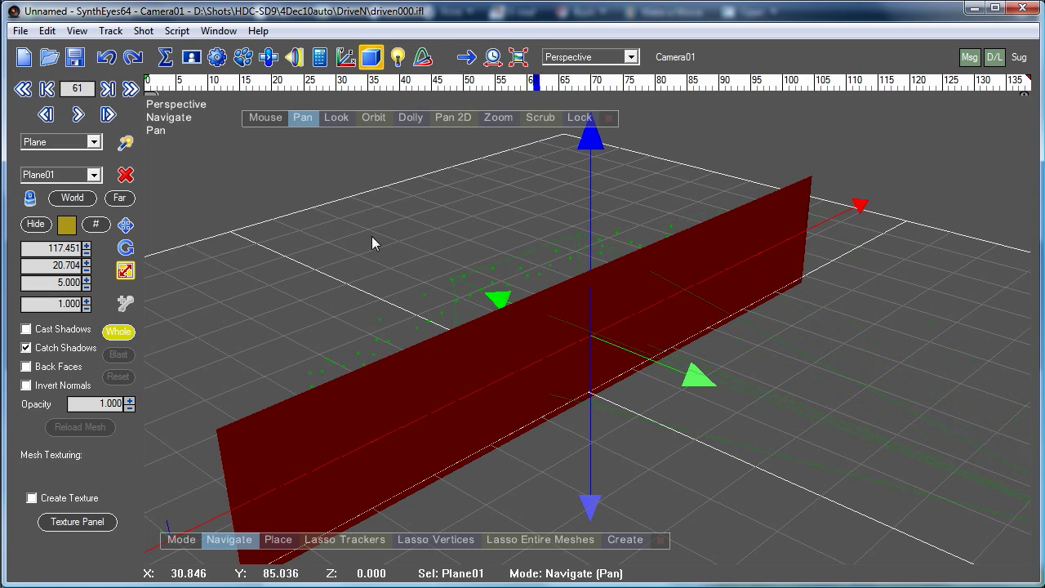
Enable texture creation for the plane and set bkg.bmp as its texture file
{"action": "left_click", "coordinate": [79, 522]}
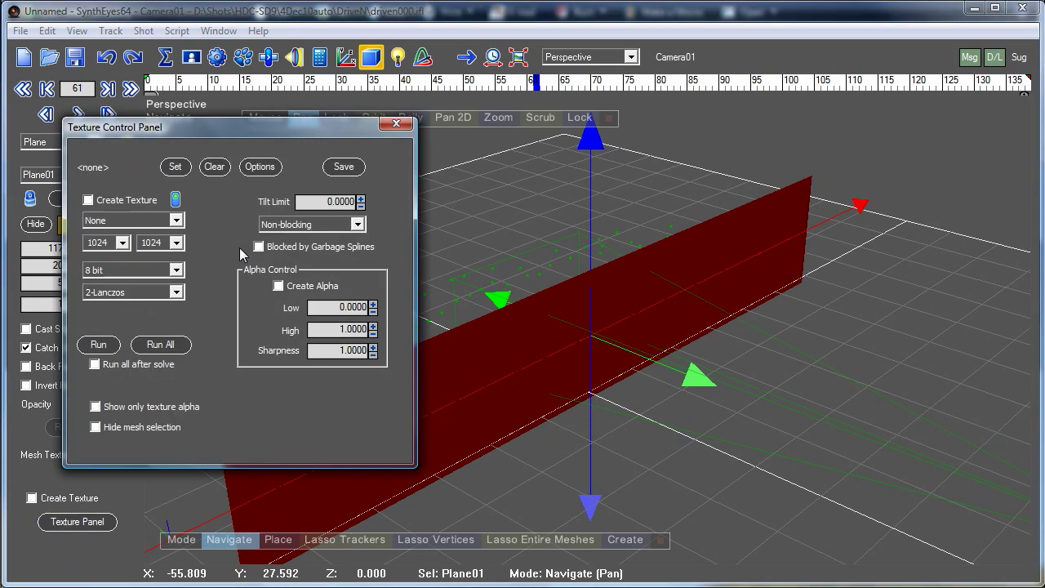
{"action": "left_click", "coordinate": [90, 200]}
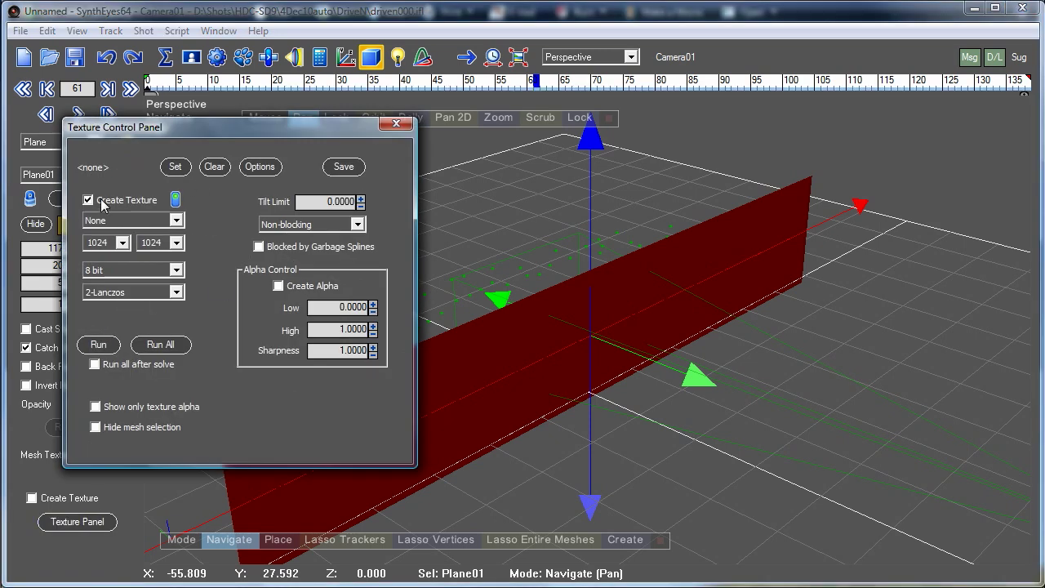
{"action": "left_click", "coordinate": [176, 168]}
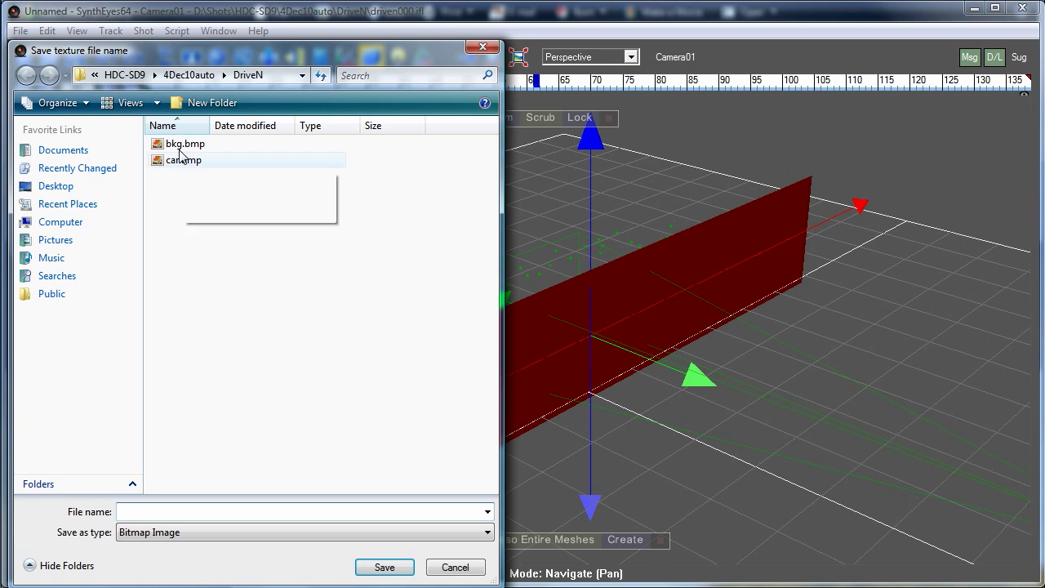
{"action": "left_click", "coordinate": [179, 147]}
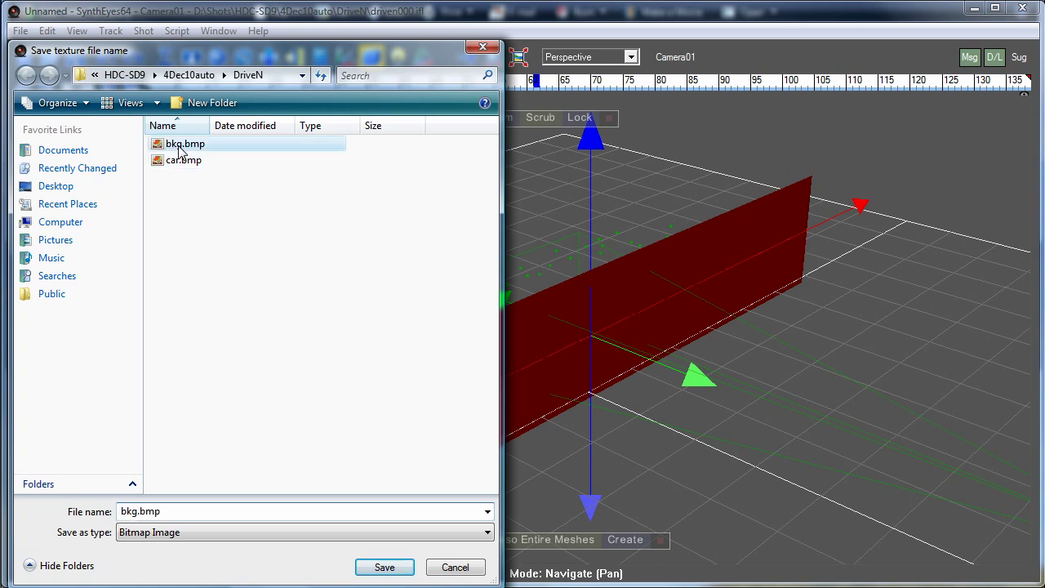
{"action": "left_click", "coordinate": [384, 566]}
{"action": "left_click", "coordinate": [636, 460]}
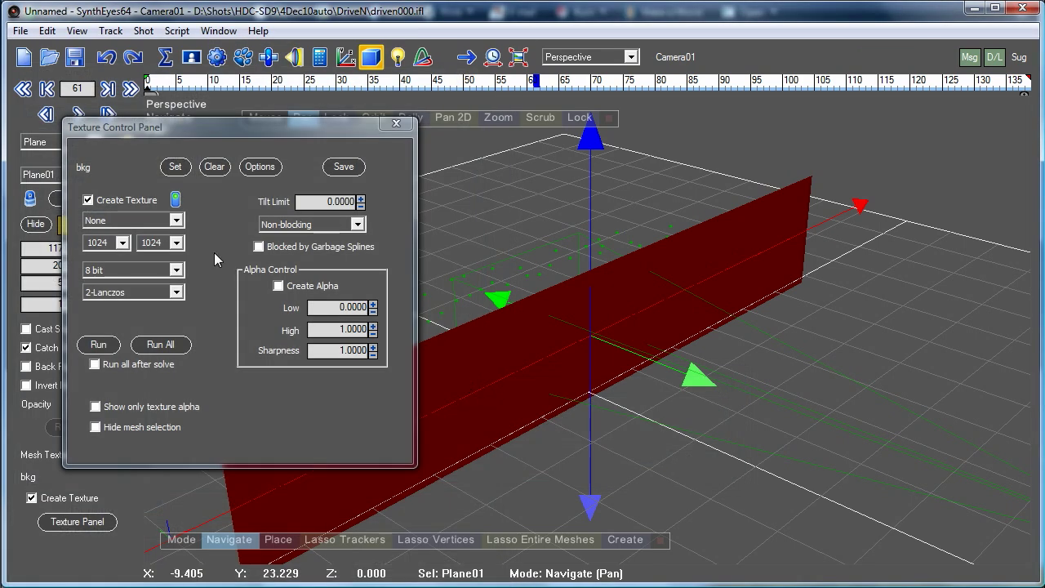
Set the plane's texture resolution to 4096 by 512
{"action": "left_click", "coordinate": [121, 243]}
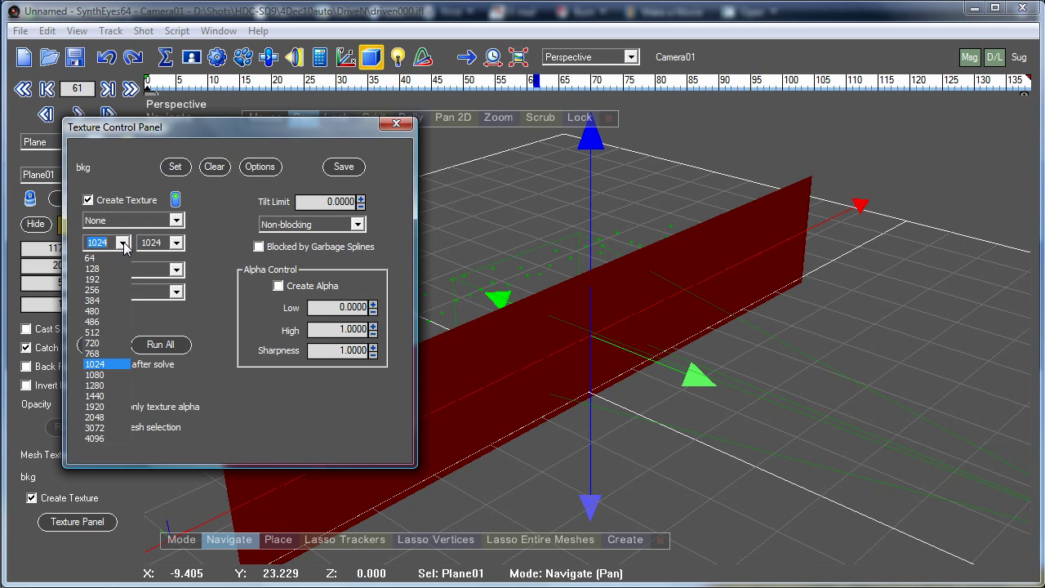
{"action": "left_click", "coordinate": [101, 439]}
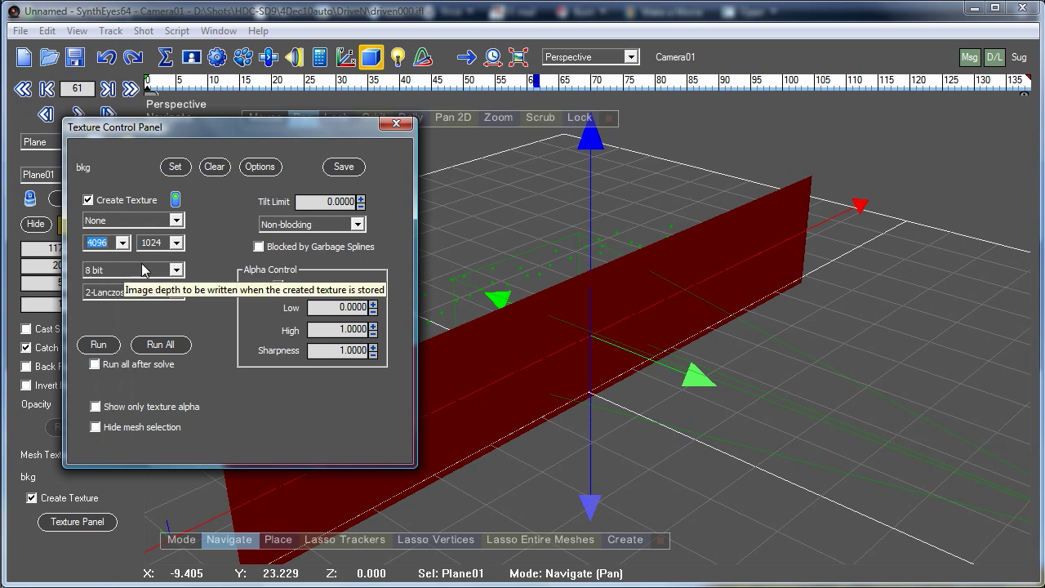
{"action": "left_click", "coordinate": [176, 243]}
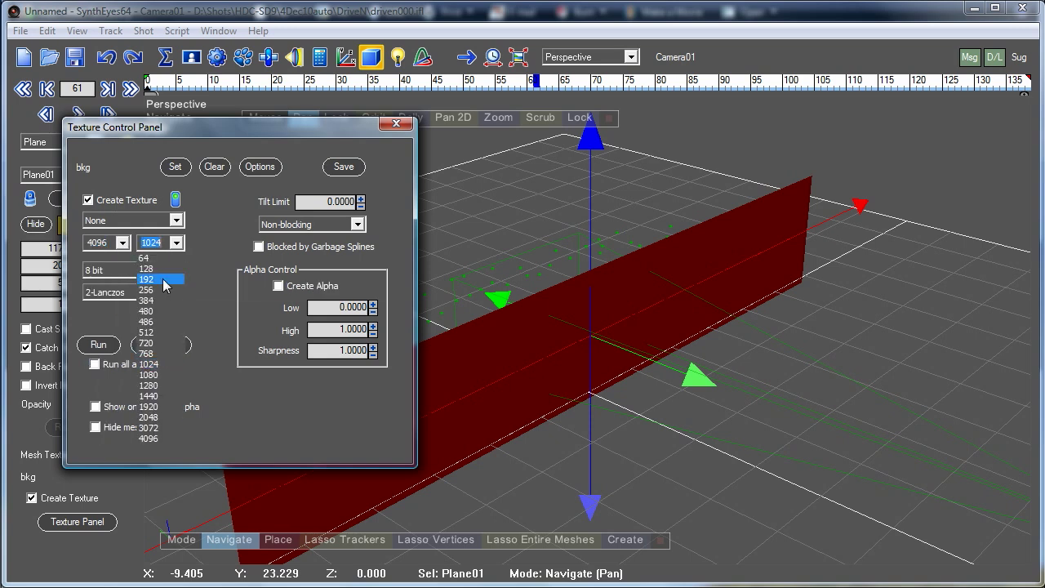
{"action": "left_click", "coordinate": [164, 332]}
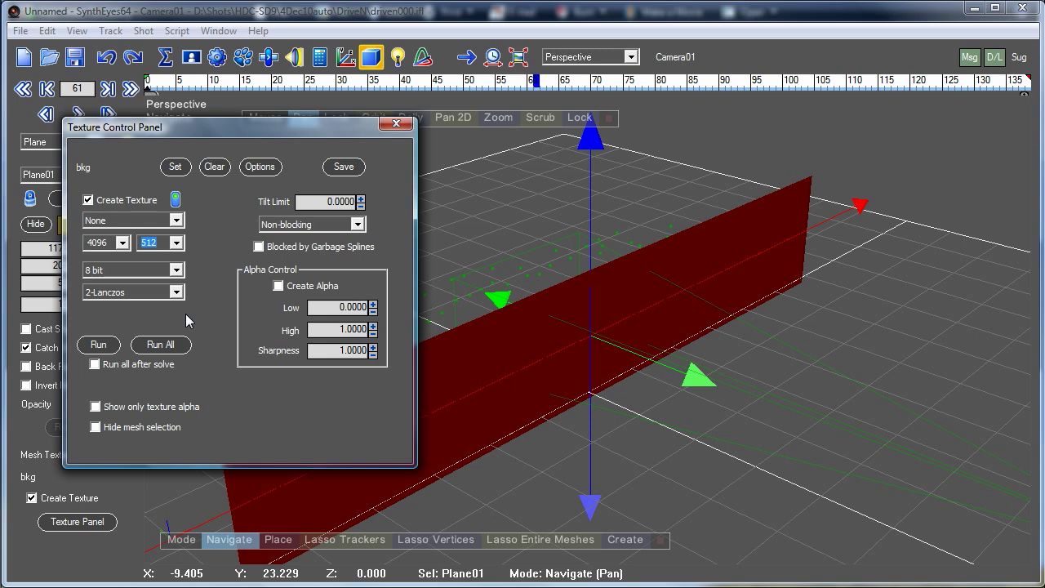
Run the texture extraction for the plane and hide the mesh selection to show the textured background unobstructed
{"action": "left_click", "coordinate": [96, 347]}
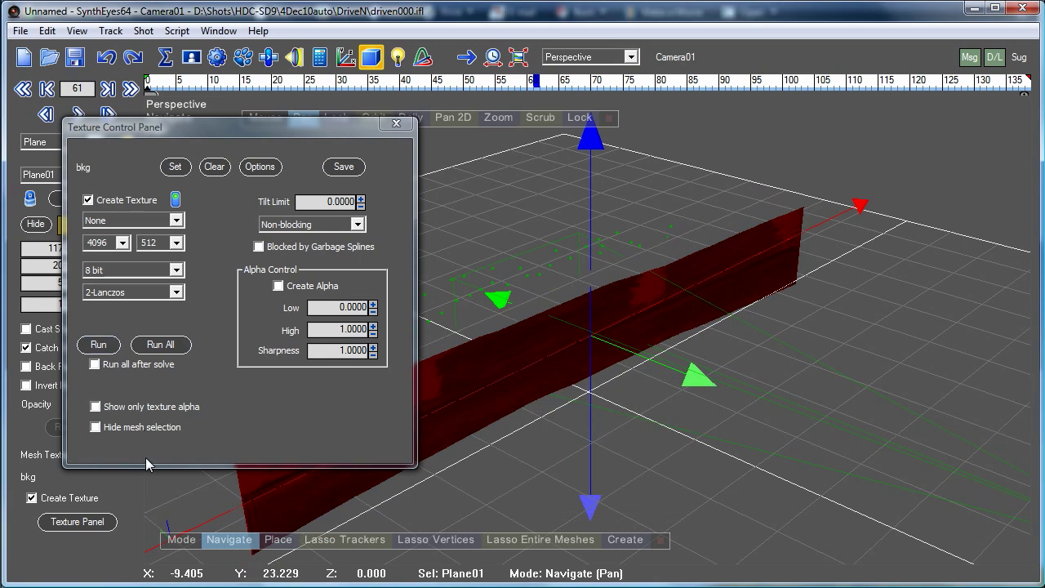
{"action": "left_click", "coordinate": [114, 429]}
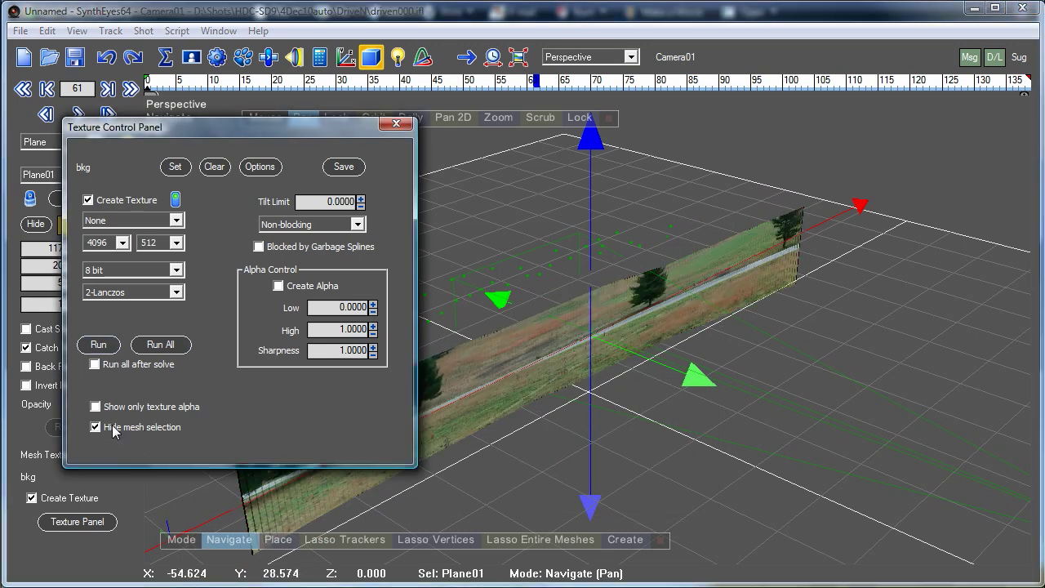
{"action": "left_click_drag", "start_coordinate": [209, 139], "coordinate": [189, 31]}
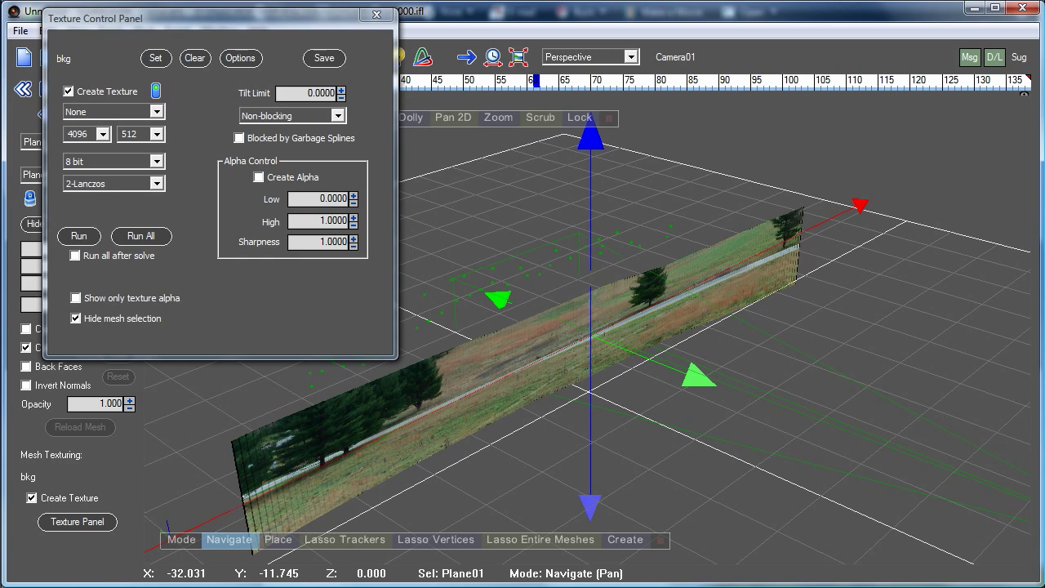
{"action": "key", "text": "alt+Tab"}
Close the texture settings and show the Camera view, zooming in to examine the black borders at the image's side edges
{"action": "left_click", "coordinate": [560, 57]}
{"action": "left_click", "coordinate": [565, 73]}
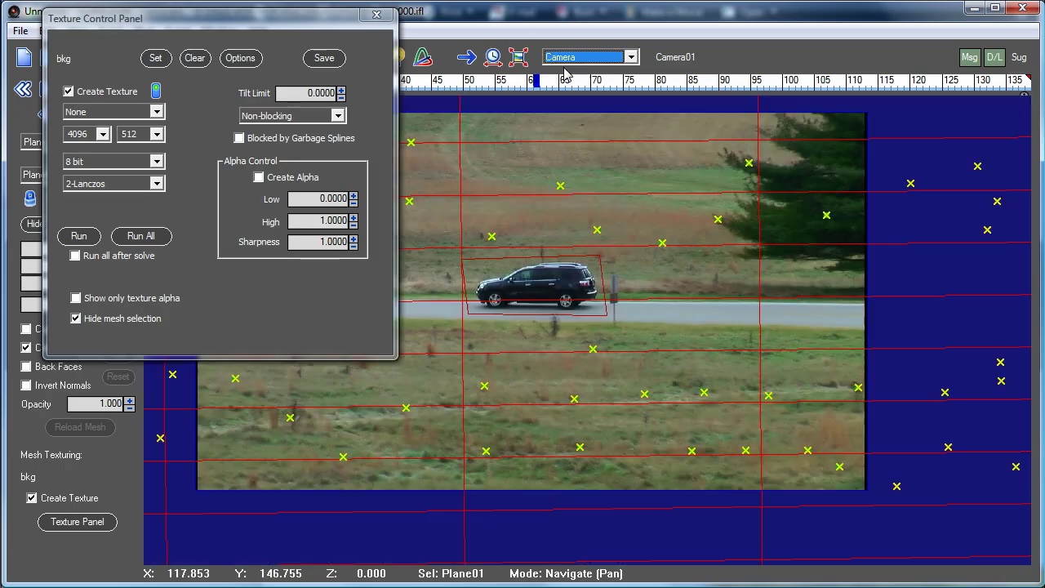
{"action": "left_click", "coordinate": [376, 15]}
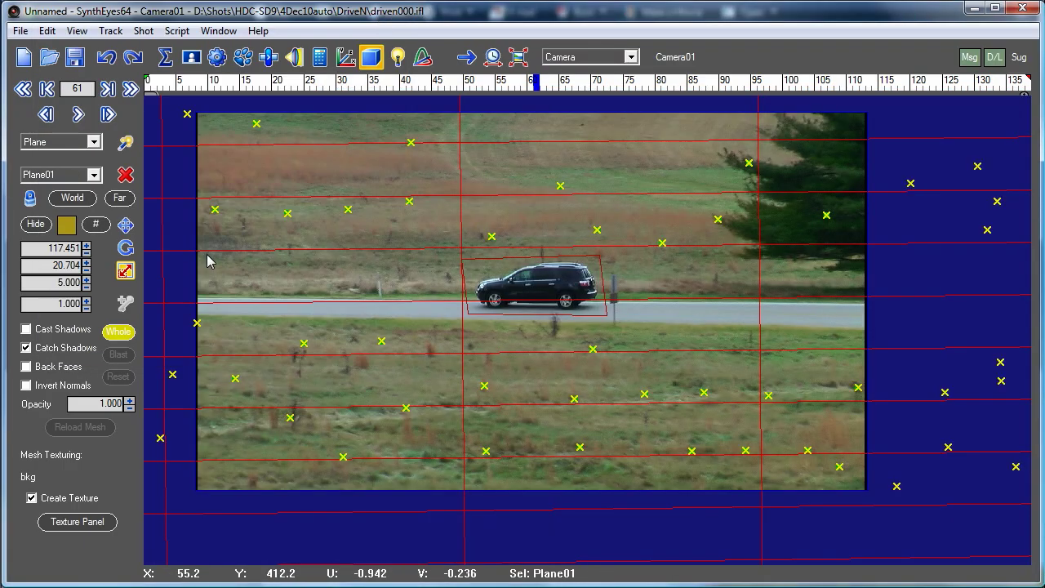
{"action": "scroll", "coordinate": [182, 261], "scroll_direction": "up", "scroll_amount": 6}
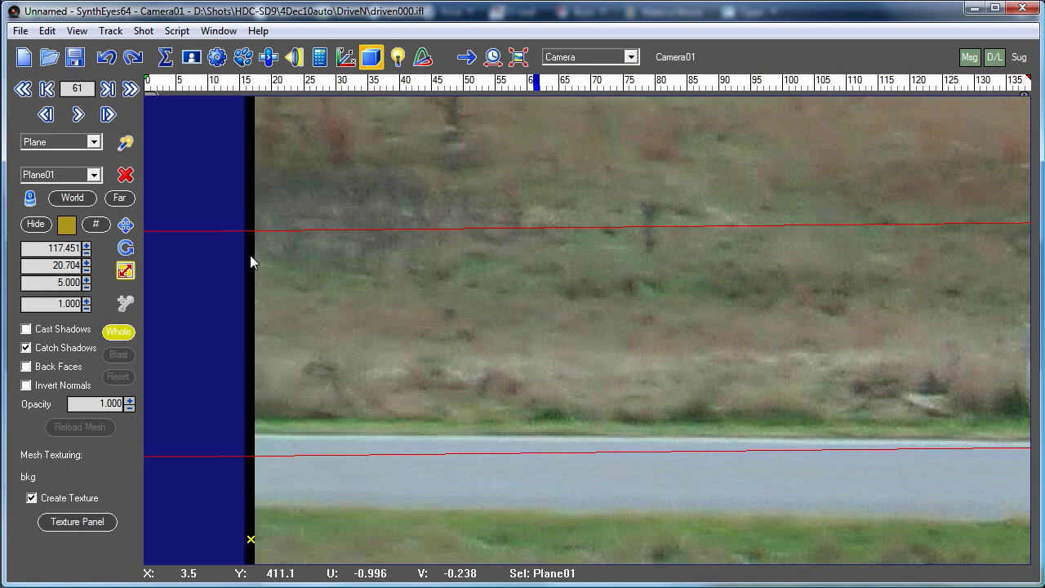
{"action": "scroll", "coordinate": [250, 262], "scroll_direction": "down", "scroll_amount": 8}
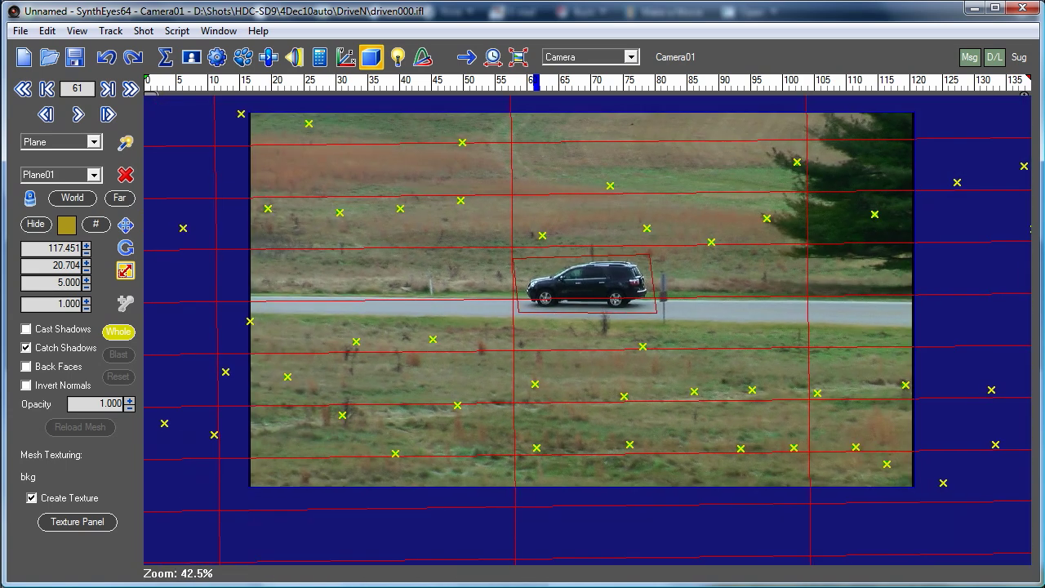
{"action": "scroll", "coordinate": [250, 240], "scroll_direction": "up", "scroll_amount": 1}
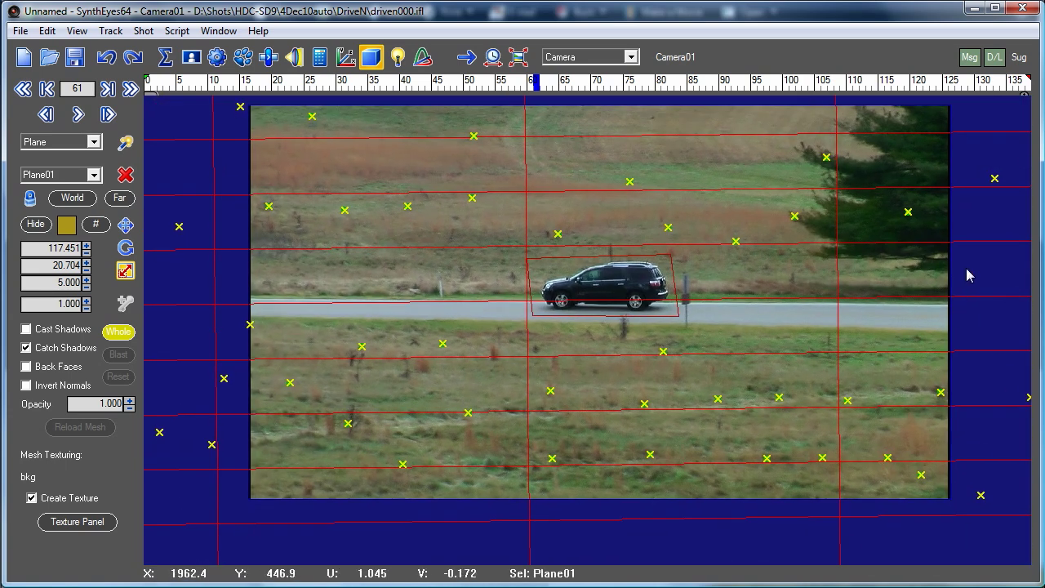
Add a narrow rectangular garbage spline over the black border at each side edge of the camera image
{"action": "scroll", "coordinate": [966, 276], "scroll_direction": "up", "scroll_amount": 5}
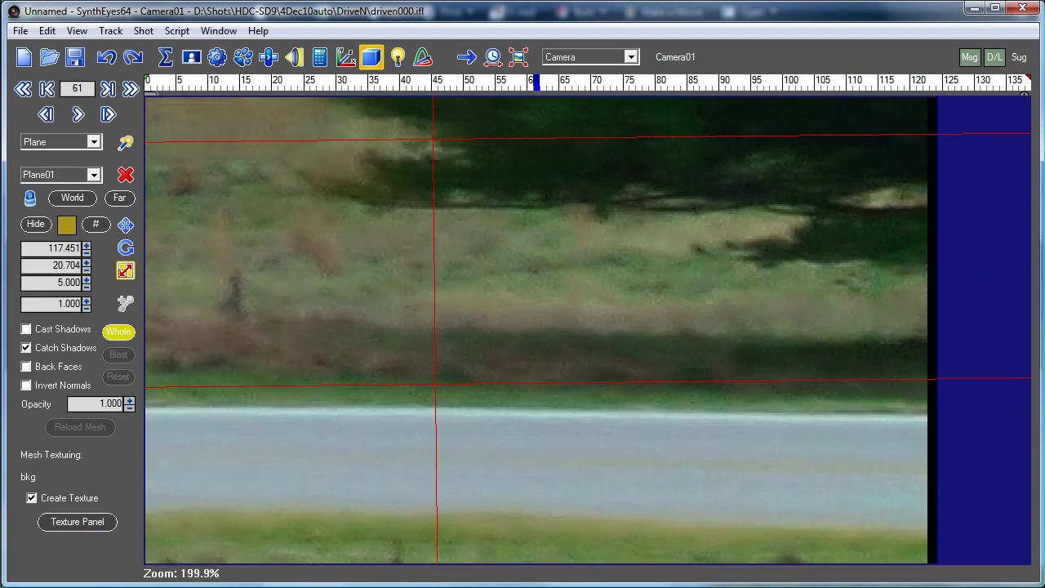
{"action": "scroll", "coordinate": [912, 222], "scroll_direction": "down", "scroll_amount": 5}
{"action": "scroll", "coordinate": [890, 313], "scroll_direction": "up", "scroll_amount": 2}
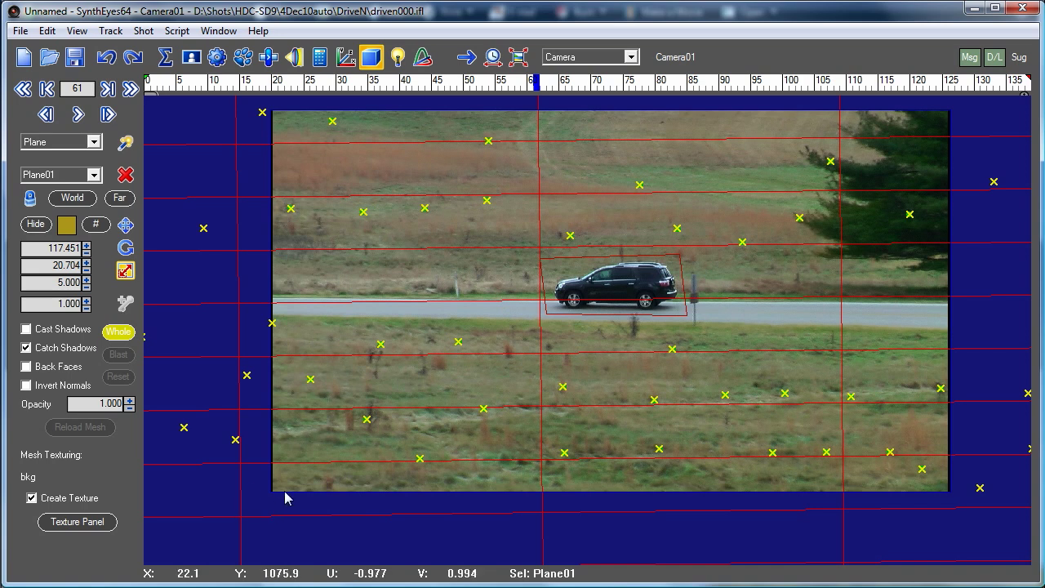
{"action": "left_click", "coordinate": [191, 61]}
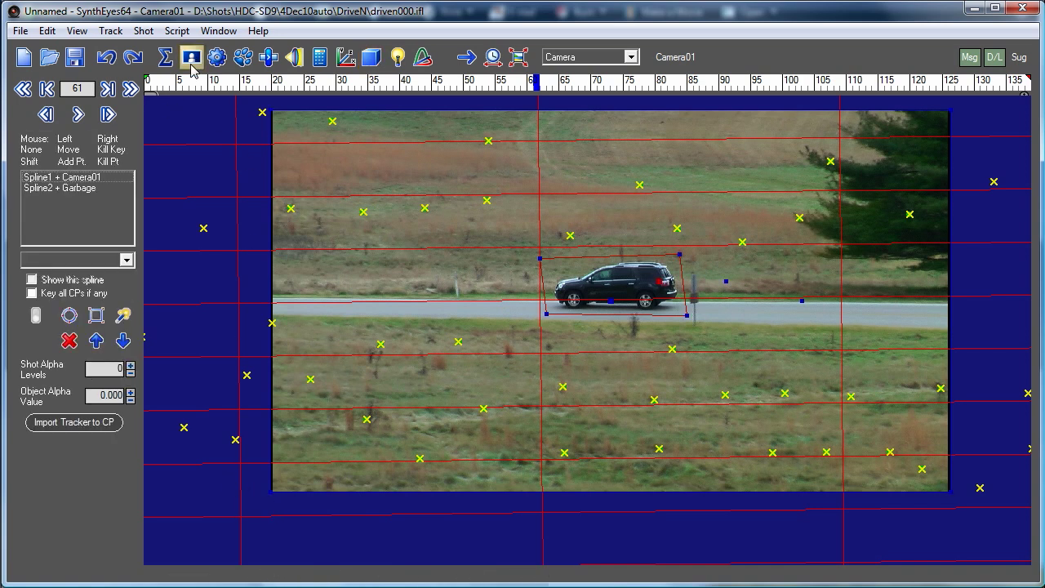
{"action": "left_click", "coordinate": [96, 315]}
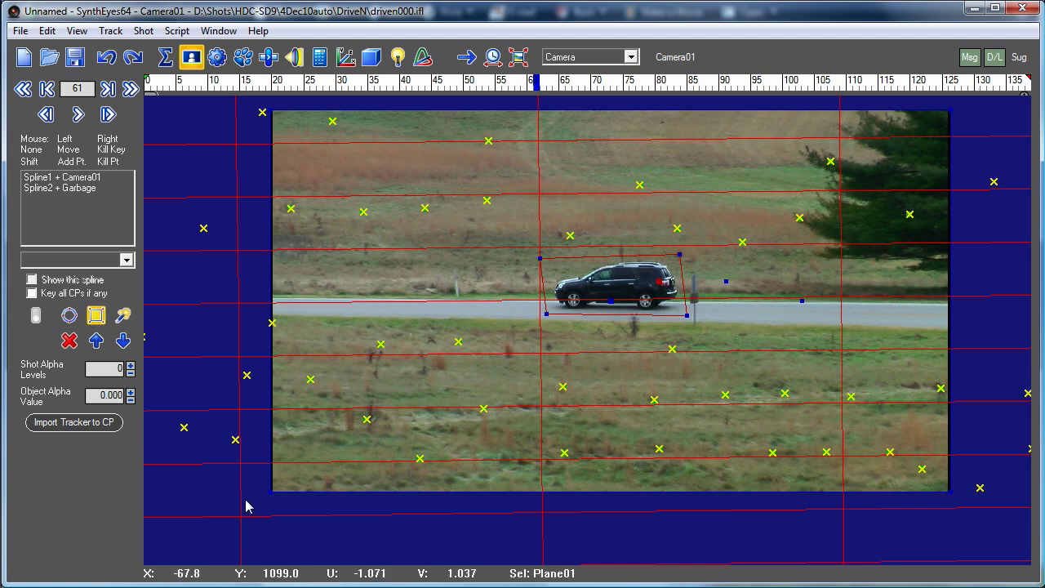
{"action": "mouse_move", "coordinate": [262, 492]}
{"action": "left_mouse_down"}
{"action": "mouse_move", "coordinate": [280, 410]}
{"action": "mouse_move", "coordinate": [288, 183]}
{"action": "mouse_move", "coordinate": [278, 112]}
{"action": "left_mouse_up"}
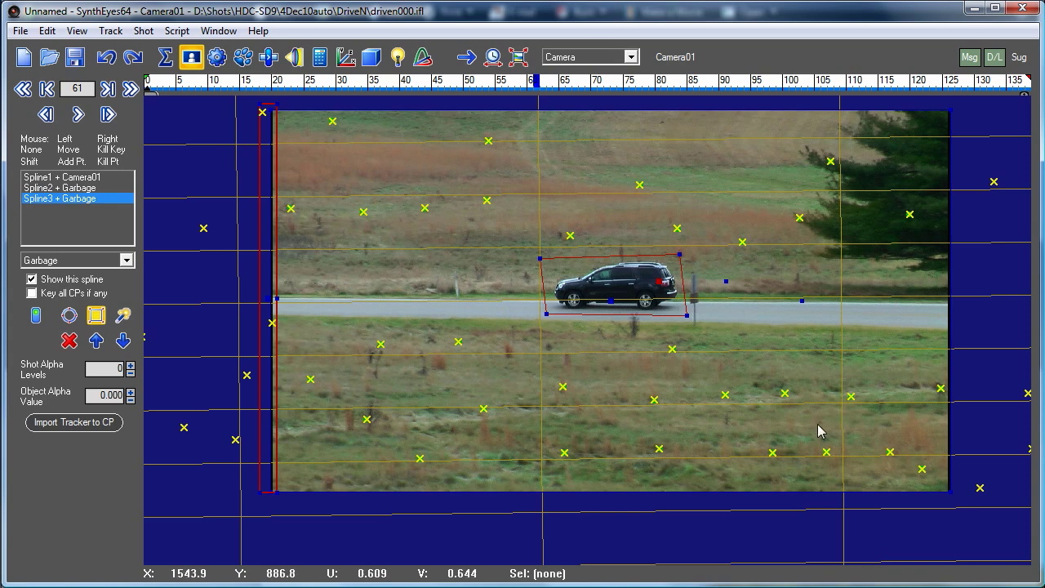
{"action": "mouse_move", "coordinate": [946, 501]}
{"action": "left_mouse_down"}
{"action": "mouse_move", "coordinate": [968, 233]}
{"action": "mouse_move", "coordinate": [956, 282]}
{"action": "left_mouse_up"}
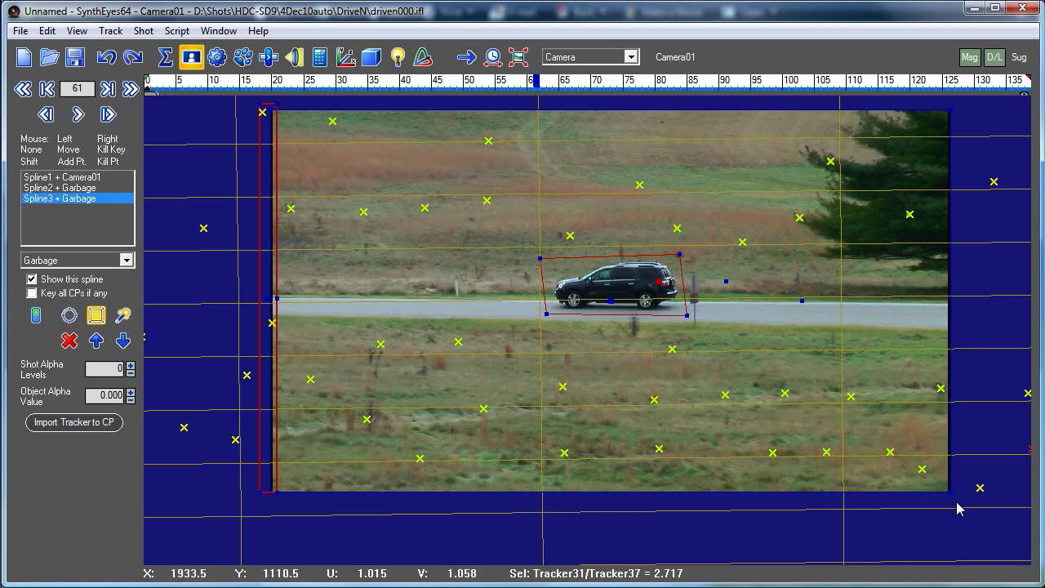
{"action": "left_click_drag", "start_coordinate": [965, 496], "coordinate": [947, 113]}
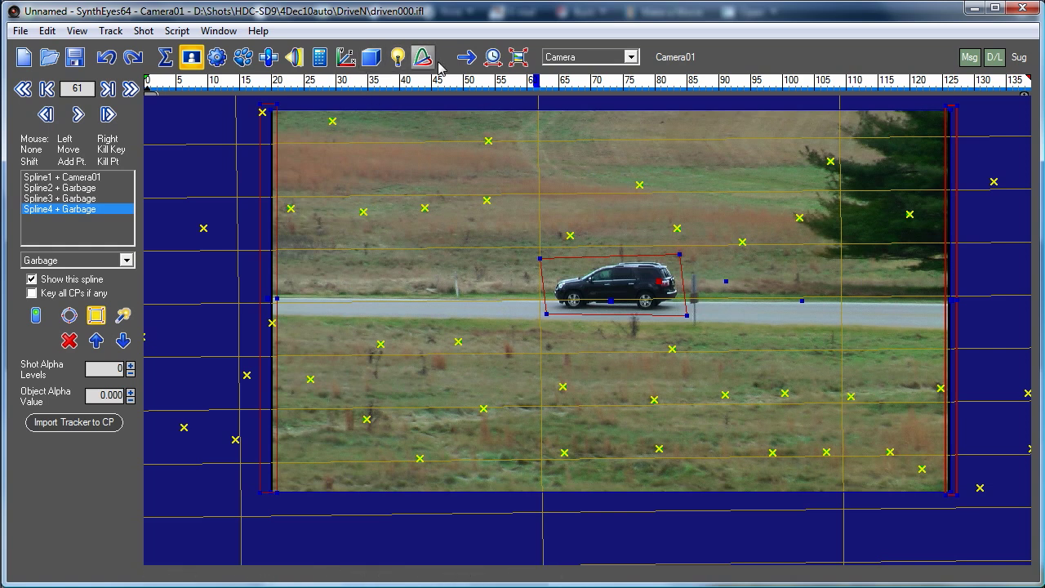
In the Perspective view, select the textured plane, hide its mesh selection and set its texture extraction as blocked by garbage splines
{"action": "left_click", "coordinate": [567, 59]}
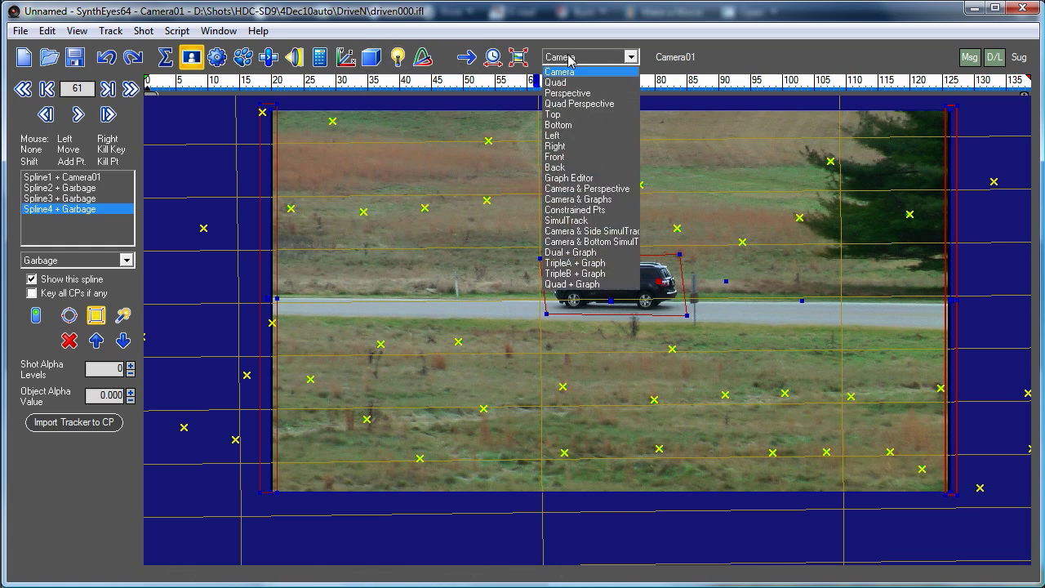
{"action": "left_click", "coordinate": [577, 96]}
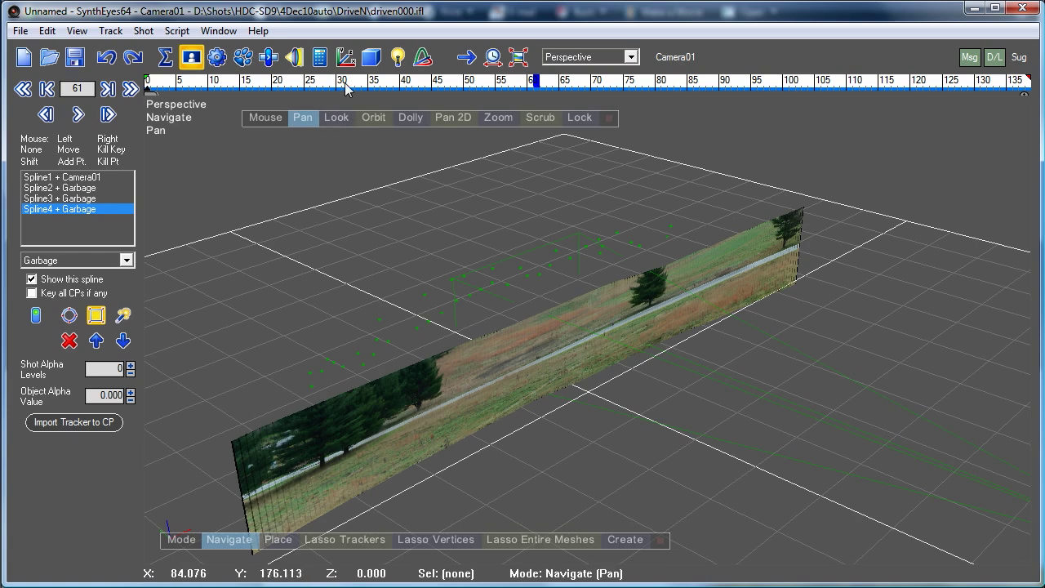
{"action": "left_click", "coordinate": [371, 57]}
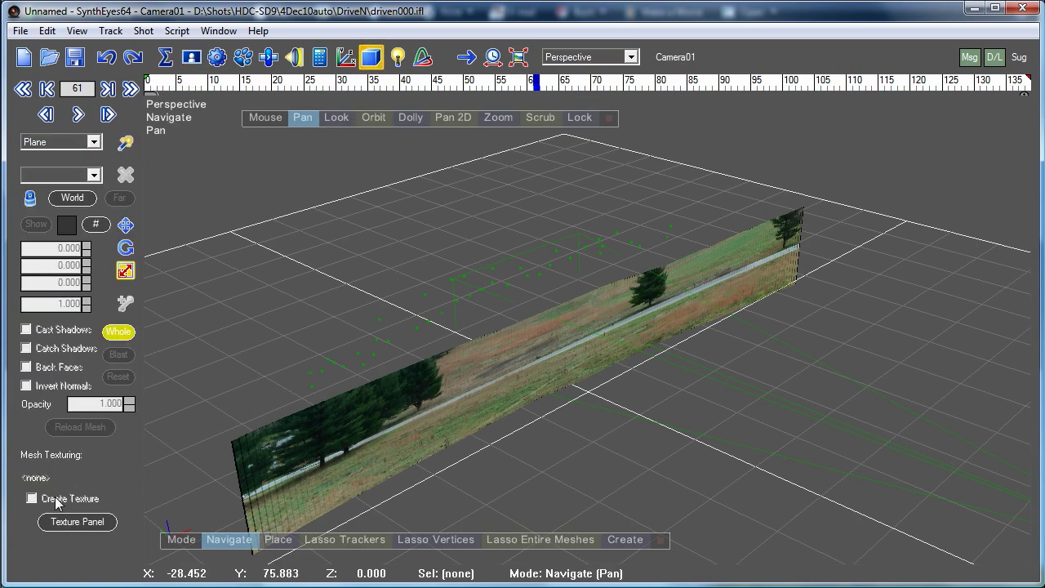
{"action": "left_click", "coordinate": [65, 522]}
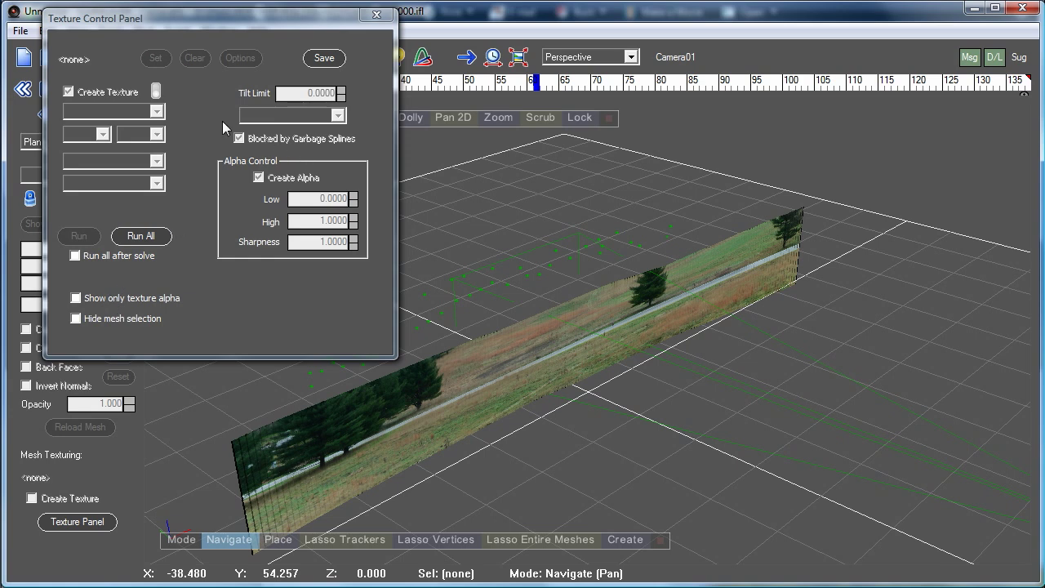
{"action": "left_click", "coordinate": [330, 412]}
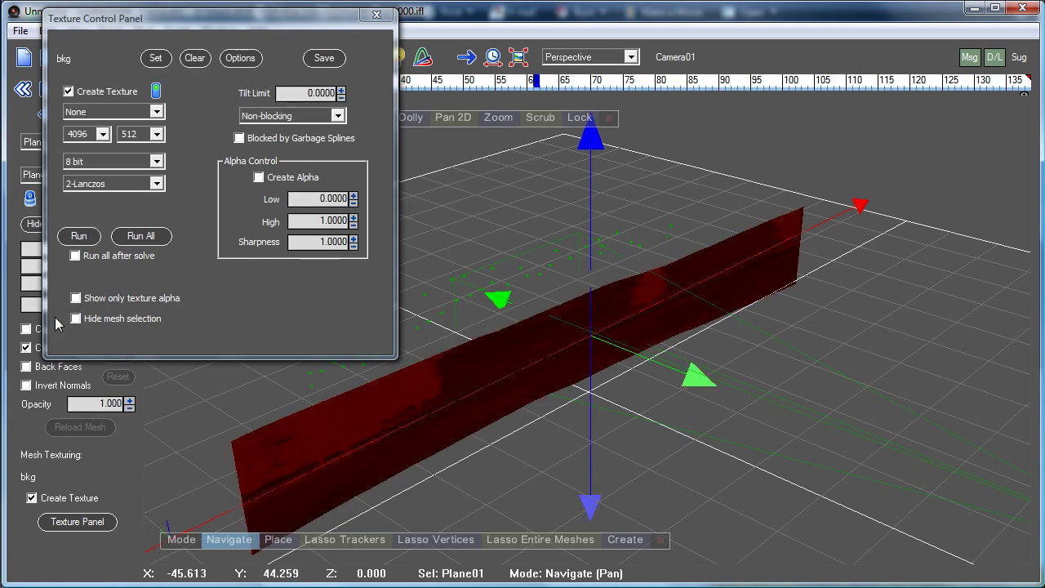
{"action": "left_click", "coordinate": [86, 302]}
{"action": "left_click", "coordinate": [76, 298]}
{"action": "left_click", "coordinate": [76, 318]}
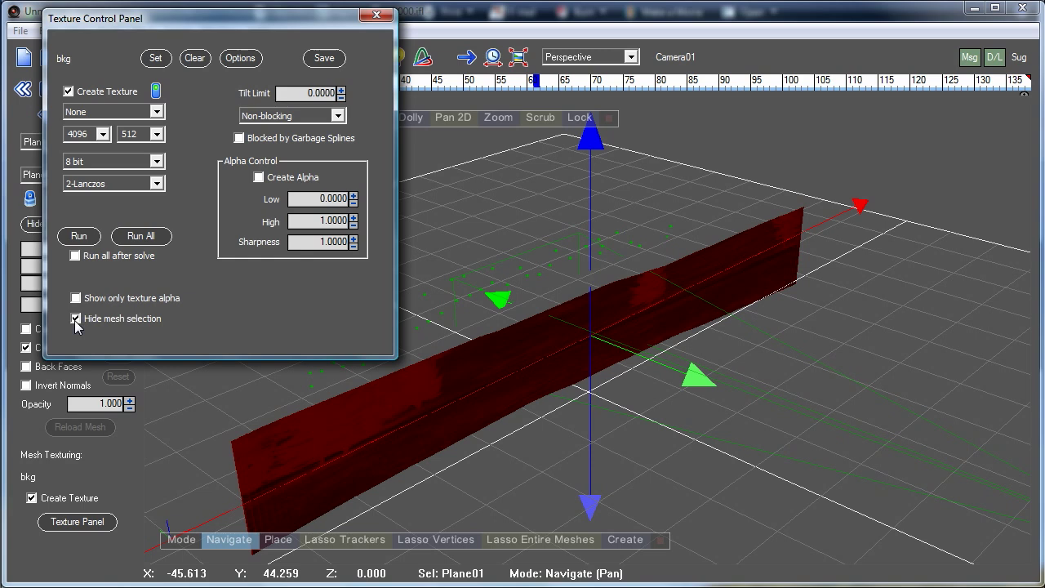
{"action": "left_click", "coordinate": [239, 139]}
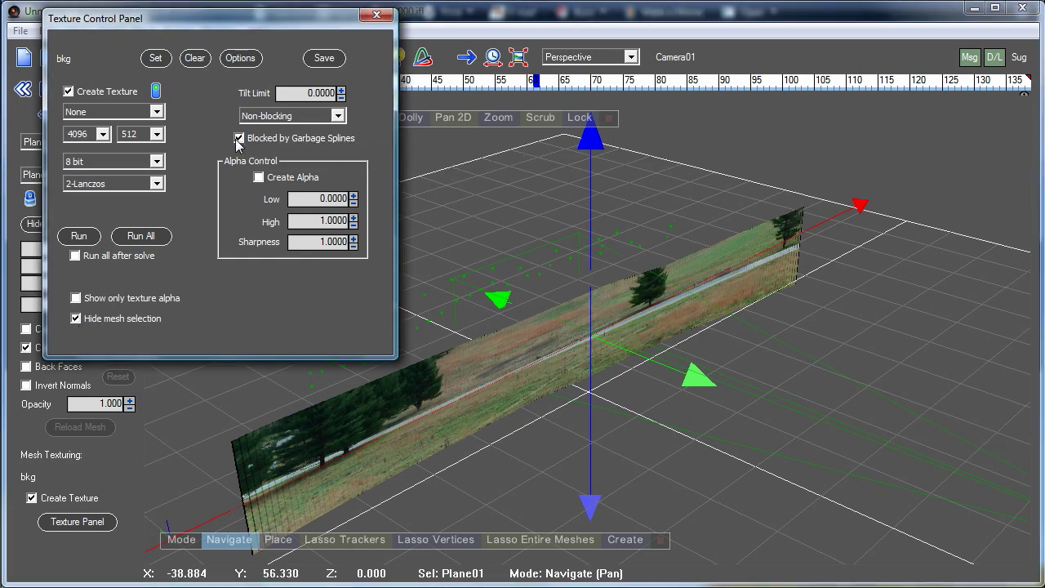
Switch to the image viewer showing the extracted background texture and zoom in to examine the vertical streaks along the road
{"action": "left_click", "coordinate": [231, 543]}
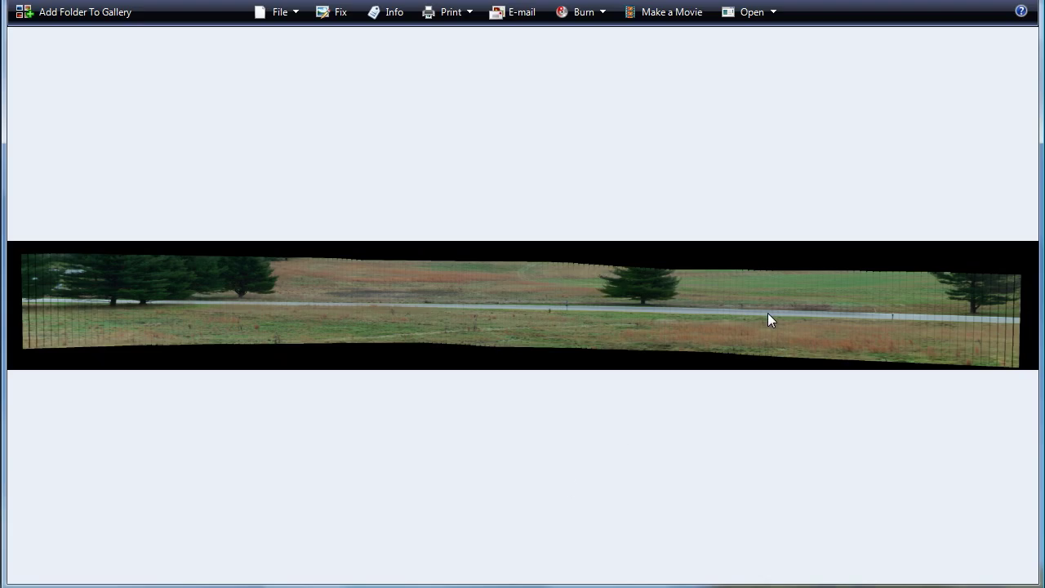
{"action": "scroll", "coordinate": [756, 321], "scroll_direction": "up", "scroll_amount": 5}
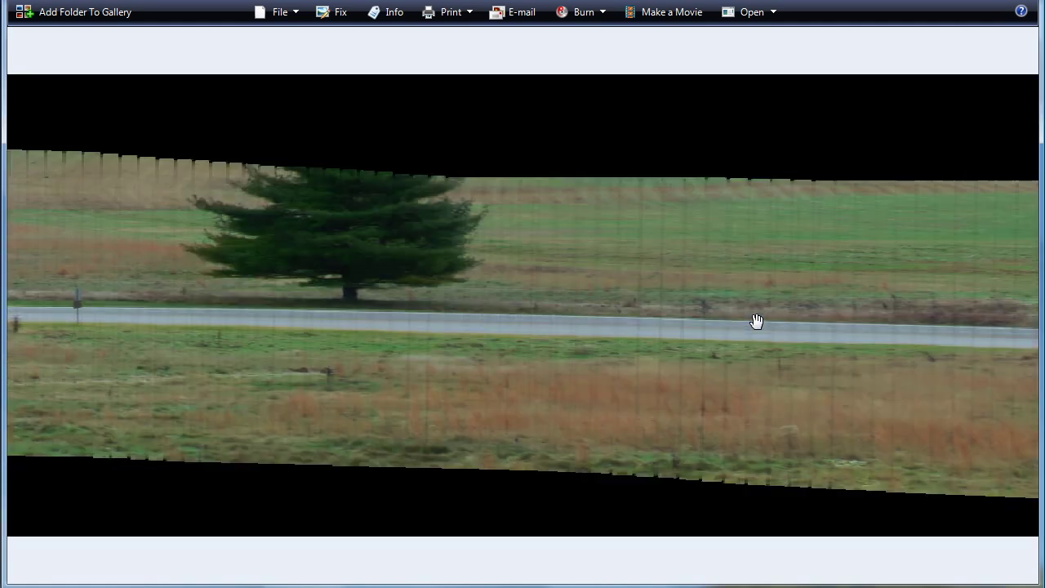
{"action": "left_click_drag", "start_coordinate": [751, 333], "coordinate": [616, 311]}
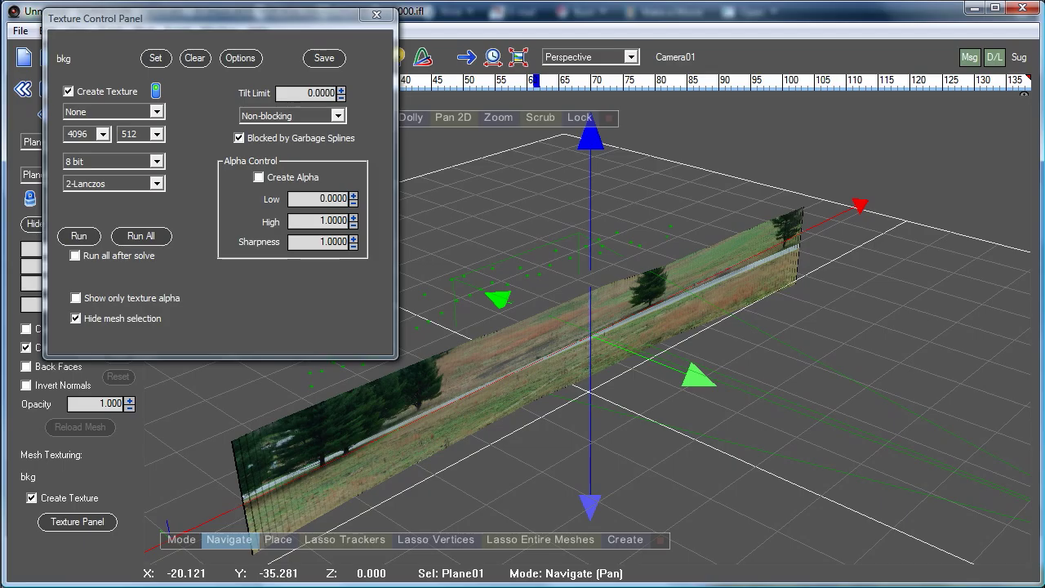
Rerun the texture extraction for the plane and lock the Perspective view to the camera with timebar scrubbing enabled
{"action": "left_click", "coordinate": [78, 236]}
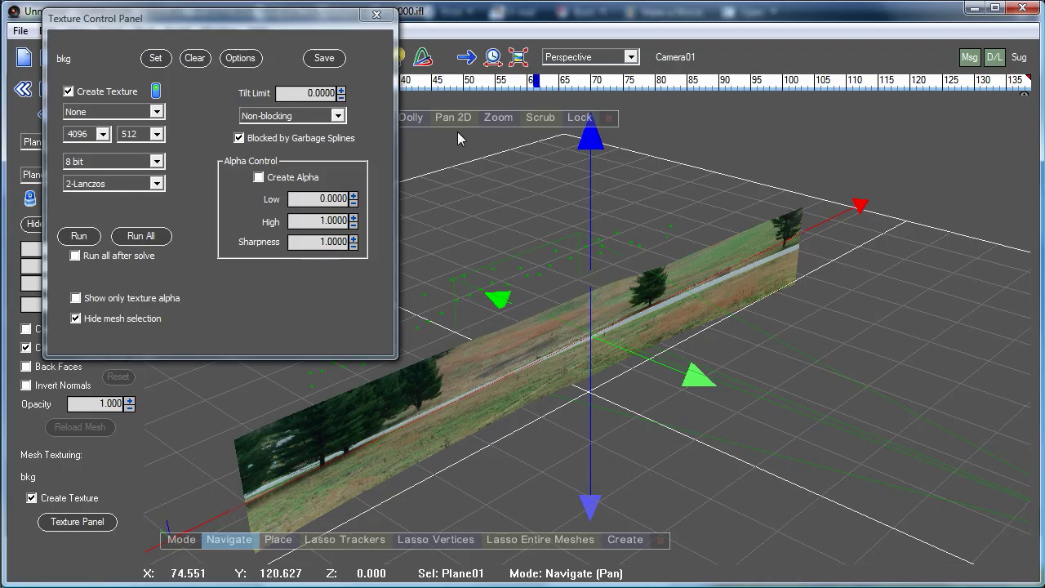
{"action": "left_click", "coordinate": [546, 119]}
{"action": "left_click", "coordinate": [577, 116]}
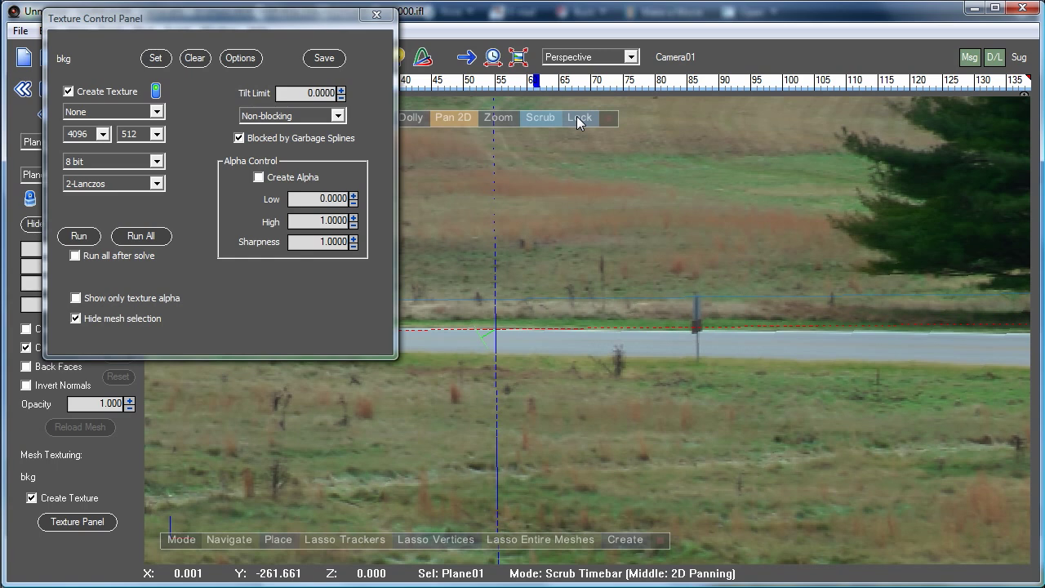
Close the texture settings, deselect the plane and scrub through the shot to frame 51 to check the clean background
{"action": "left_click", "coordinate": [369, 16]}
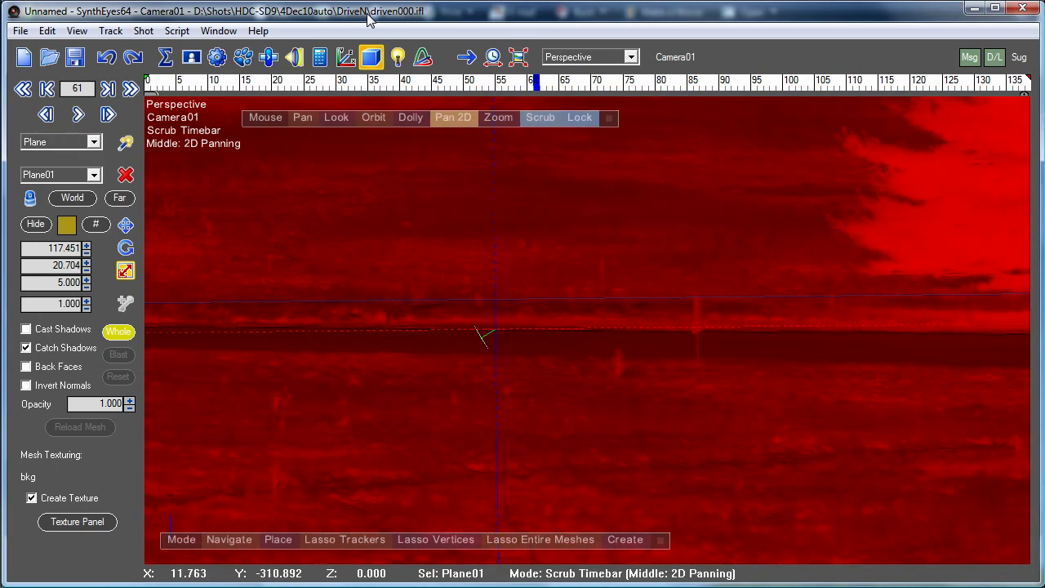
{"action": "key", "text": "ctrl+d"}
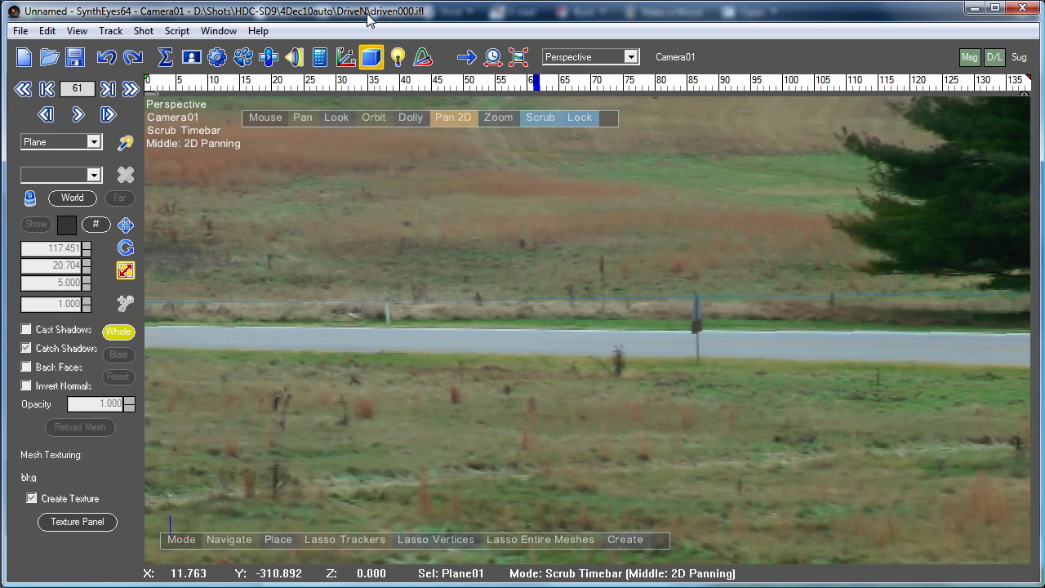
{"action": "left_click_drag", "start_coordinate": [168, 82], "coordinate": [473, 141]}
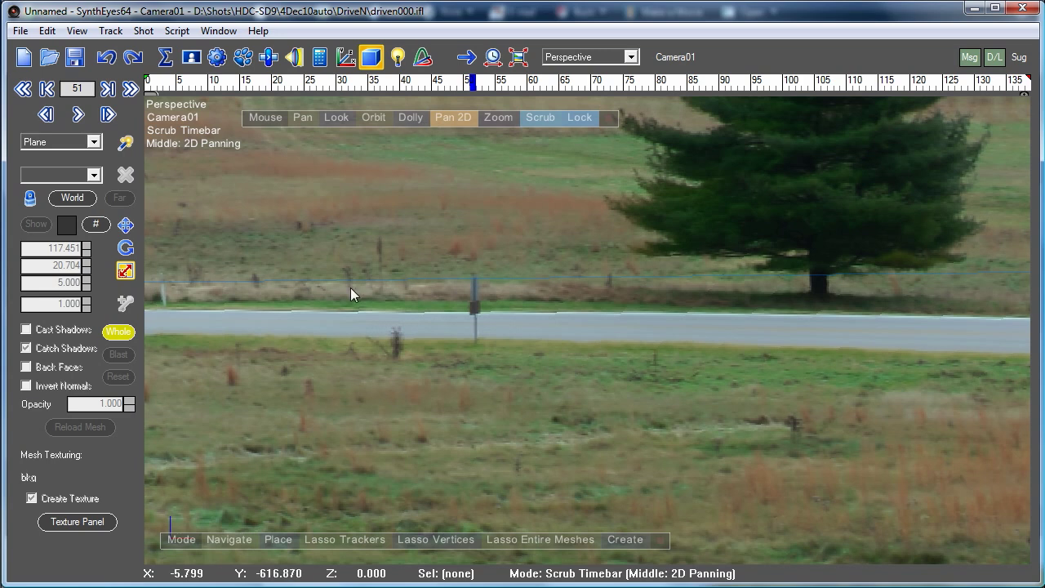
Set up a preview movie of the Perspective view and create an output folder named out inside Previews
{"action": "right_click", "coordinate": [381, 191]}
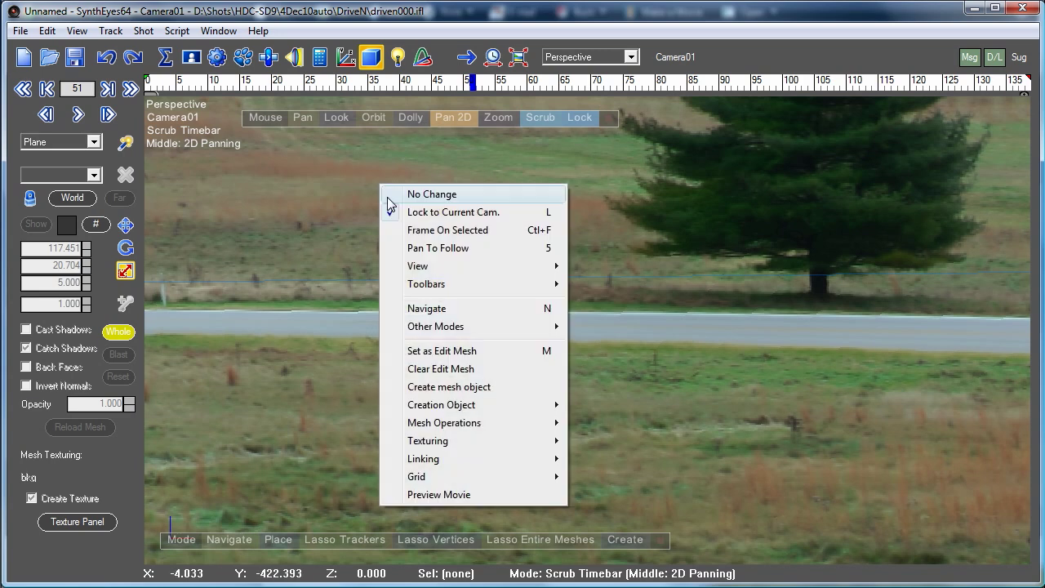
{"action": "left_click", "coordinate": [430, 495]}
{"action": "left_click_drag", "start_coordinate": [272, 48], "coordinate": [478, 73]}
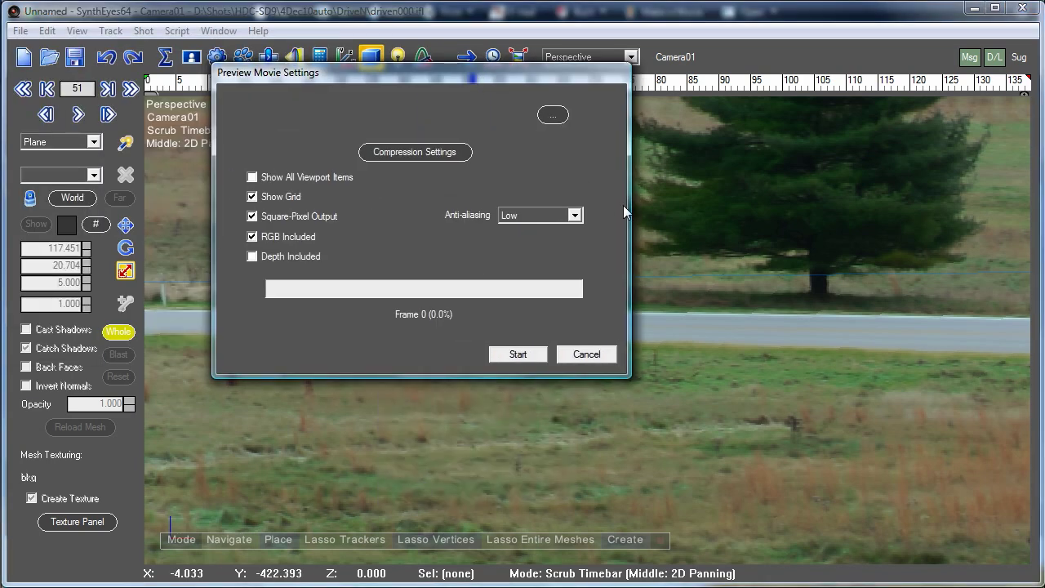
{"action": "left_click", "coordinate": [555, 116]}
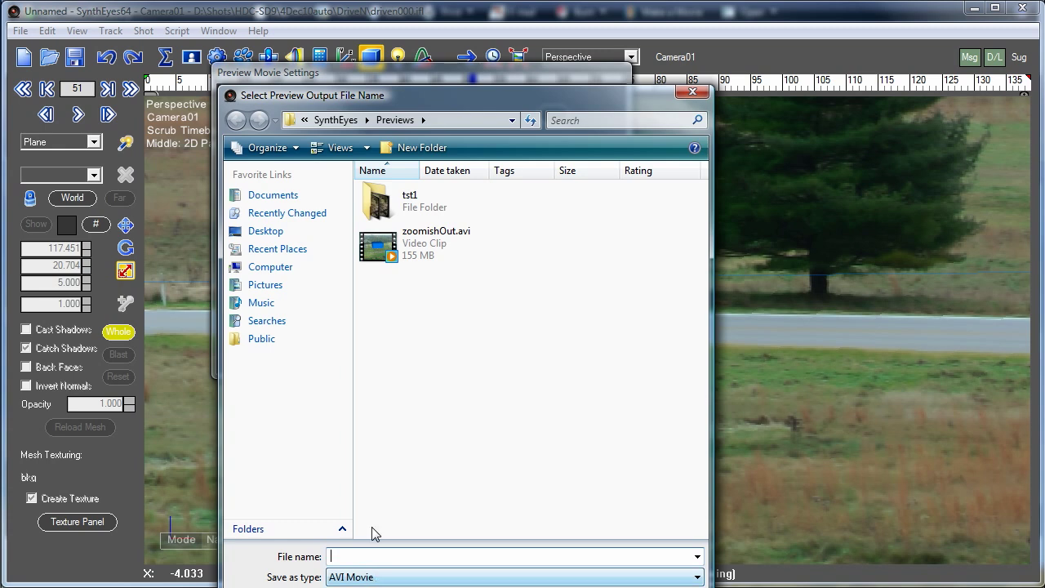
{"action": "left_click", "coordinate": [433, 150]}
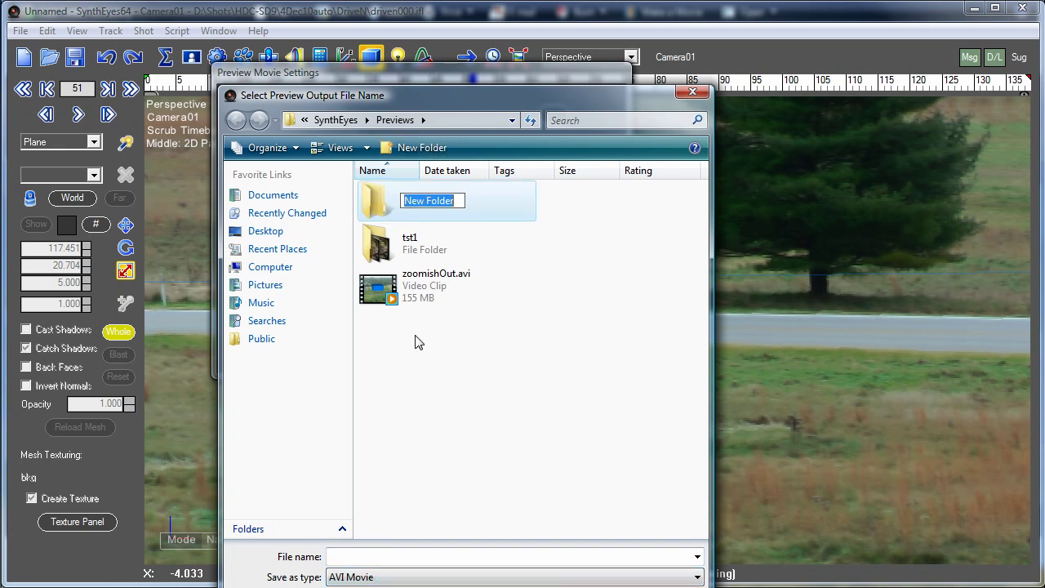
{"action": "type", "text": "out"}
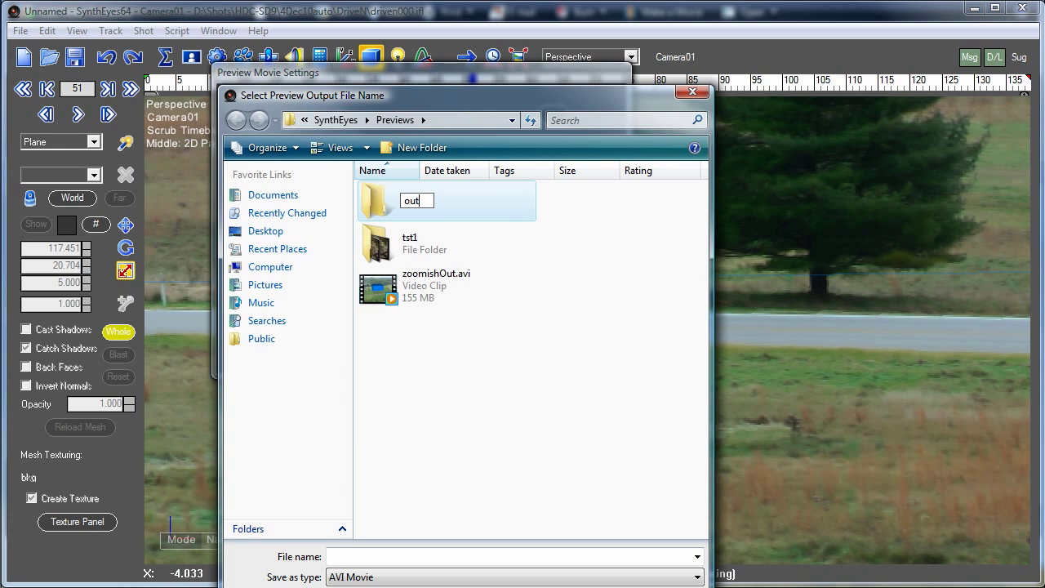
{"action": "key", "text": "Return"}
{"action": "double_click", "coordinate": [369, 199]}
Set the preview output to a JPEG sequence named img001.jpg in the out folder, accepting a compression quality of 98
{"action": "left_click", "coordinate": [353, 556]}
{"action": "type", "text": "img001"}
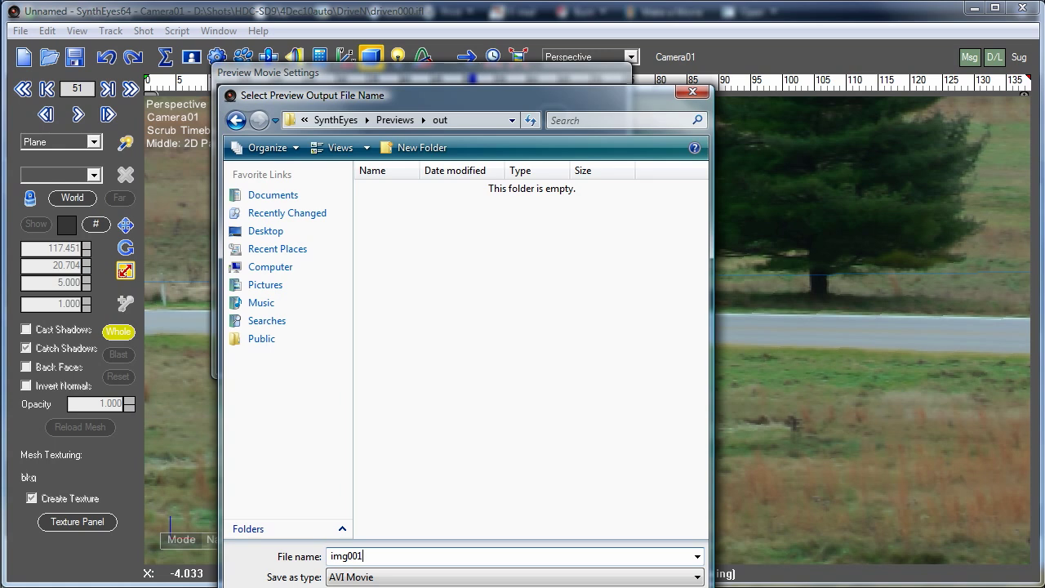
{"action": "left_click", "coordinate": [496, 576]}
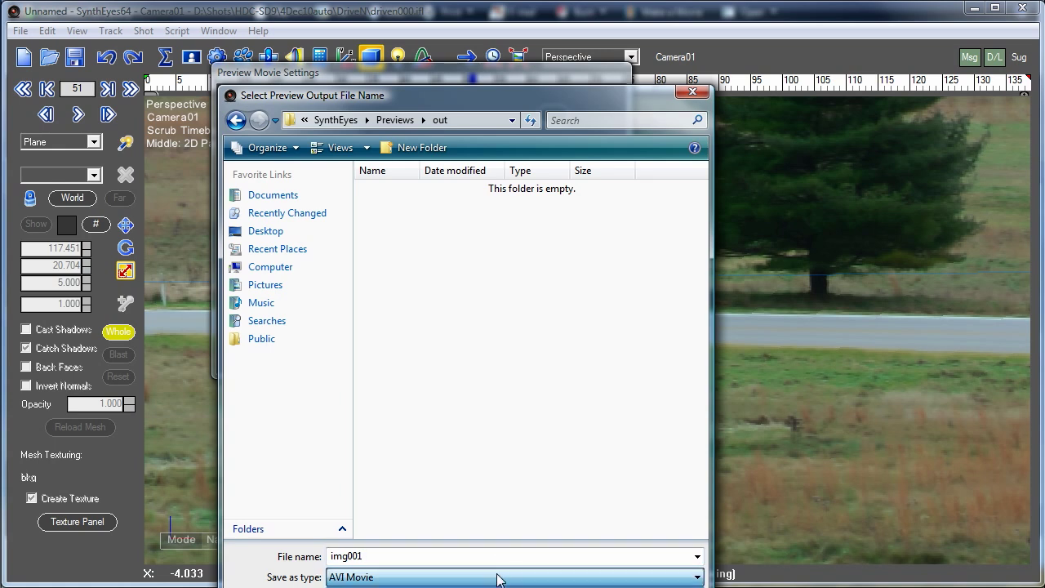
{"action": "key", "text": "Down"}
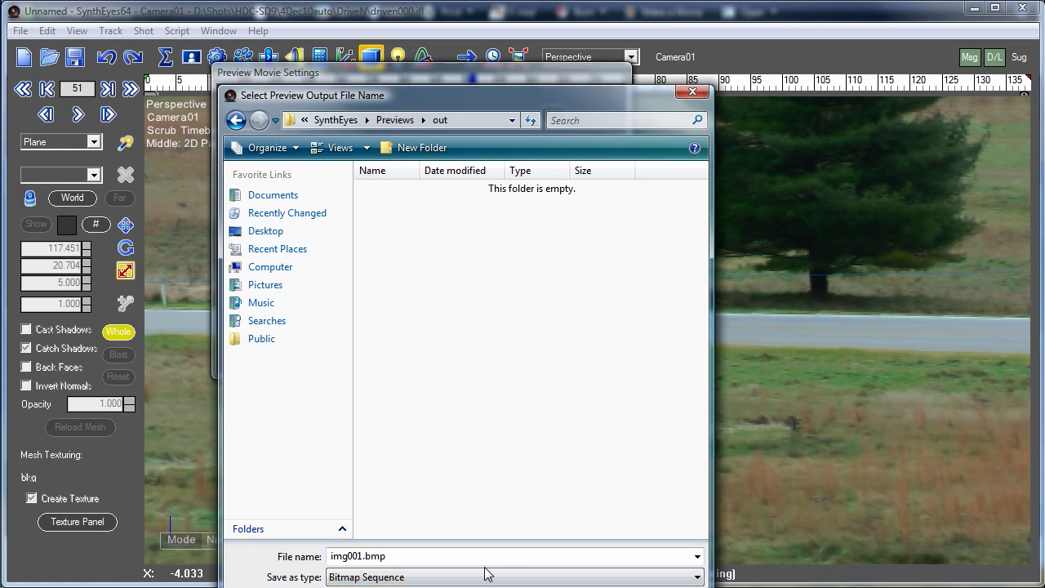
{"action": "left_click", "coordinate": [363, 587]}
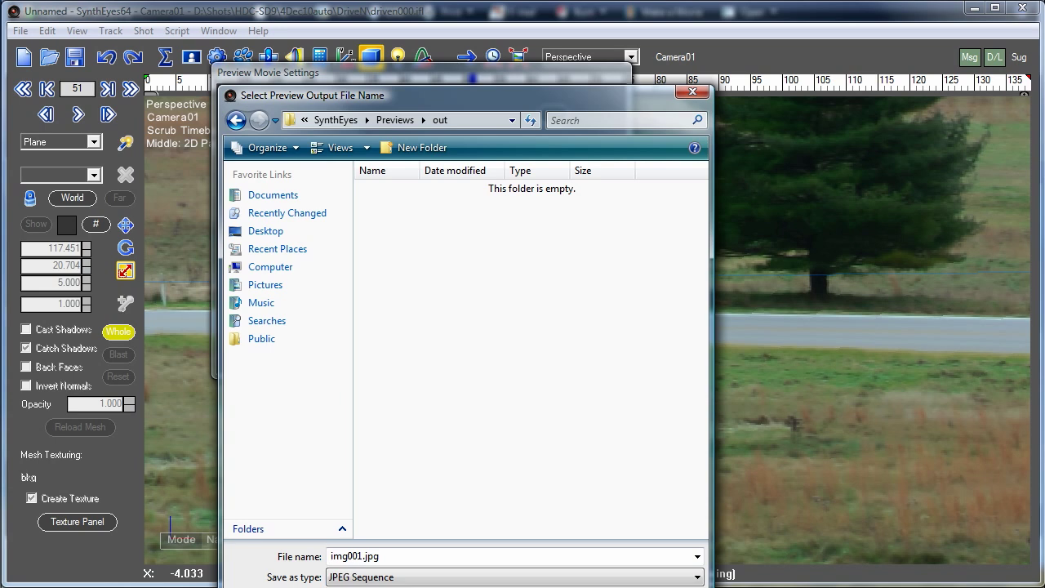
{"action": "key", "text": "Return"}
{"action": "left_click", "coordinate": [422, 156]}
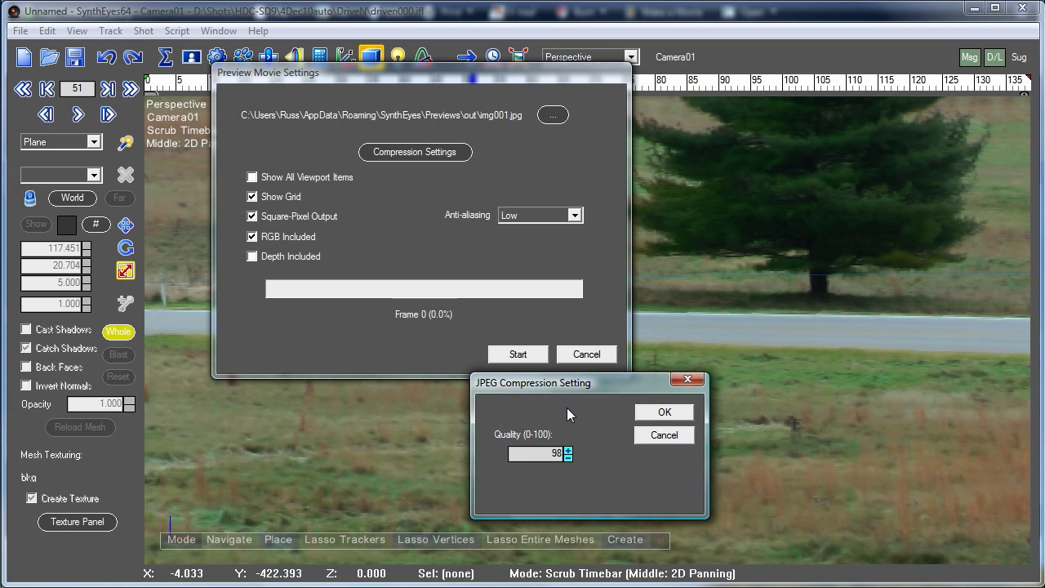
{"action": "left_click", "coordinate": [671, 413]}
Exclude the grid from the preview, keep square-pixel output, set anti-aliasing to None and start rendering
{"action": "left_click", "coordinate": [253, 197]}
{"action": "left_click", "coordinate": [257, 215]}
{"action": "left_click", "coordinate": [257, 215]}
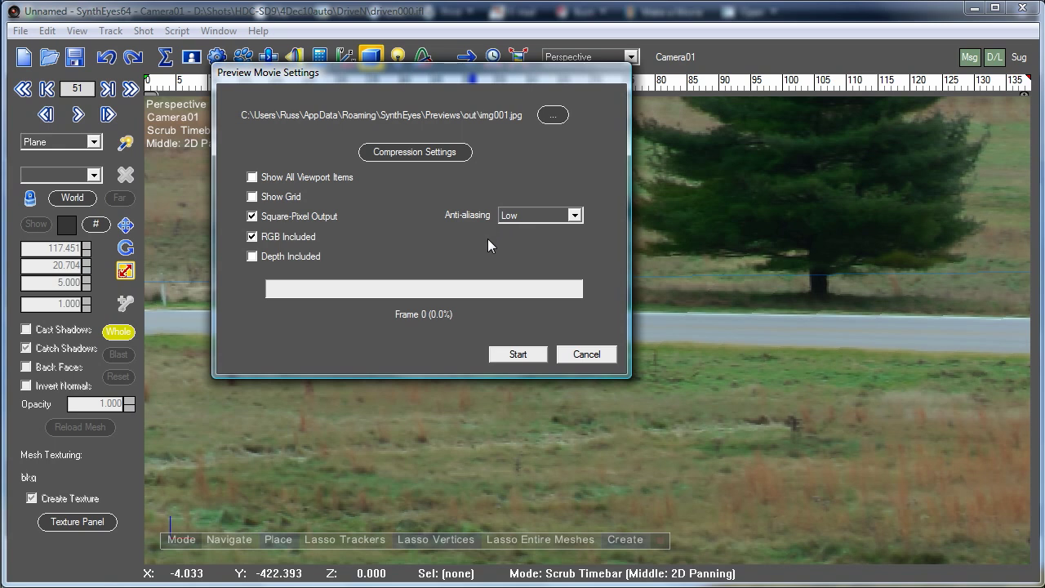
{"action": "left_click", "coordinate": [509, 221]}
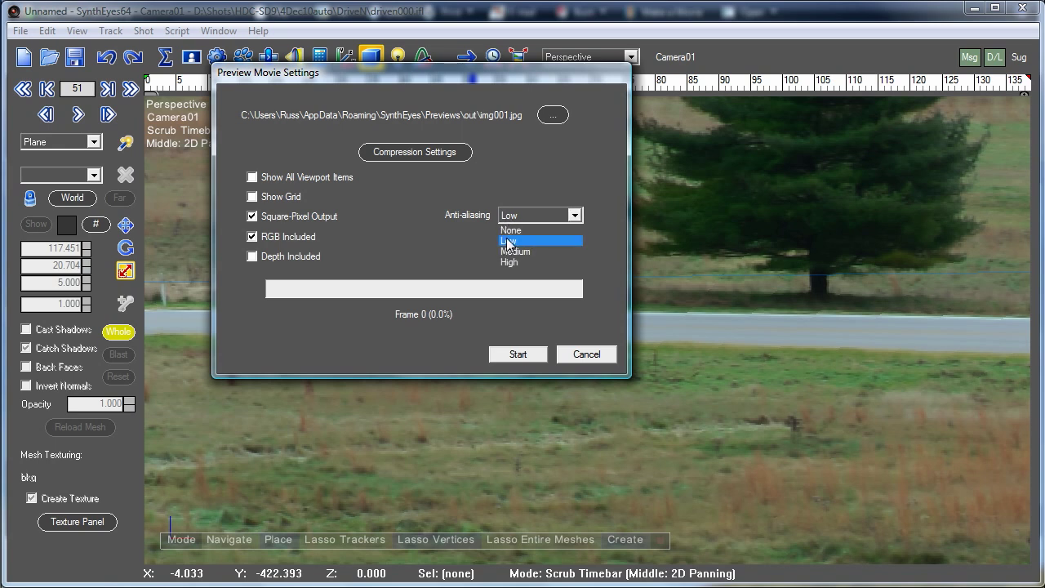
{"action": "left_click", "coordinate": [505, 230]}
{"action": "left_click", "coordinate": [520, 356]}
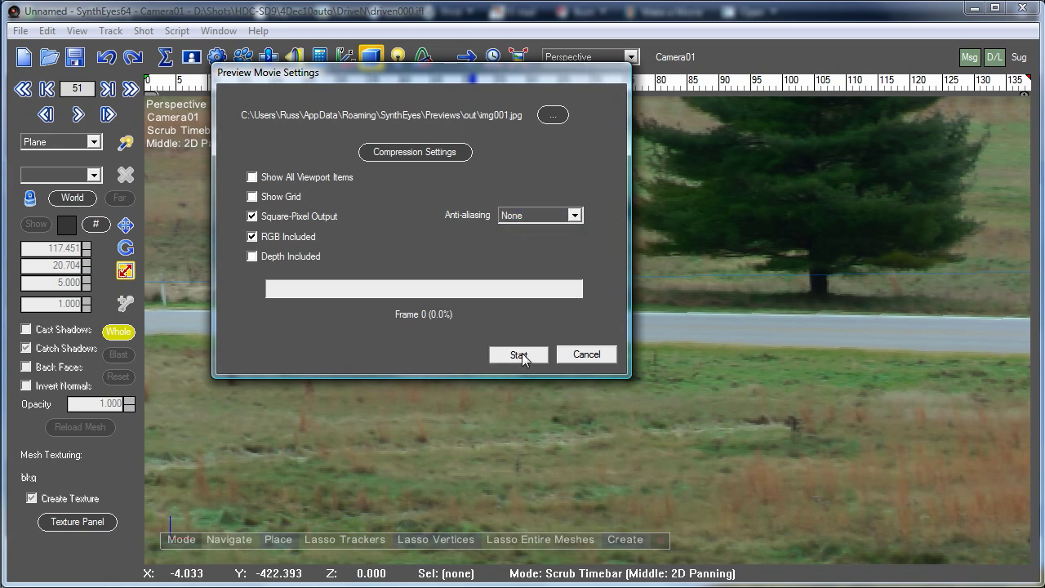